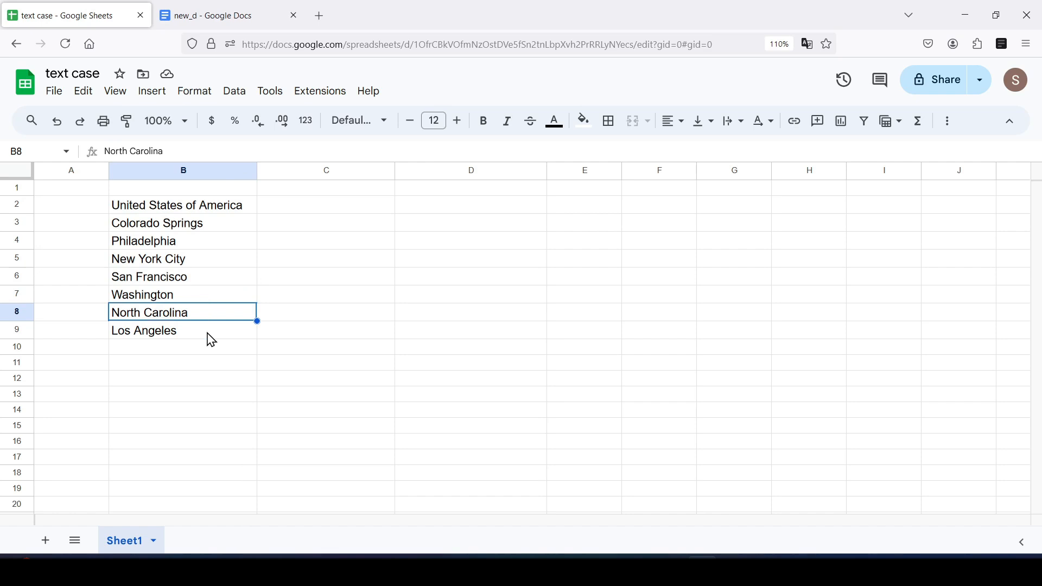
{"action": "left_click", "coordinate": [207, 338]}
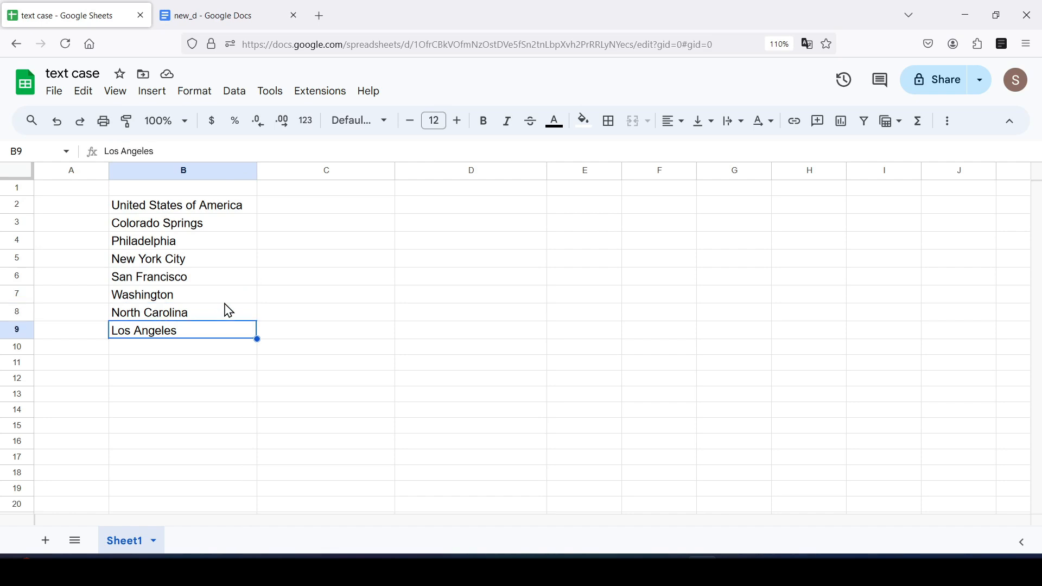
{"action": "left_click", "coordinate": [226, 12]}
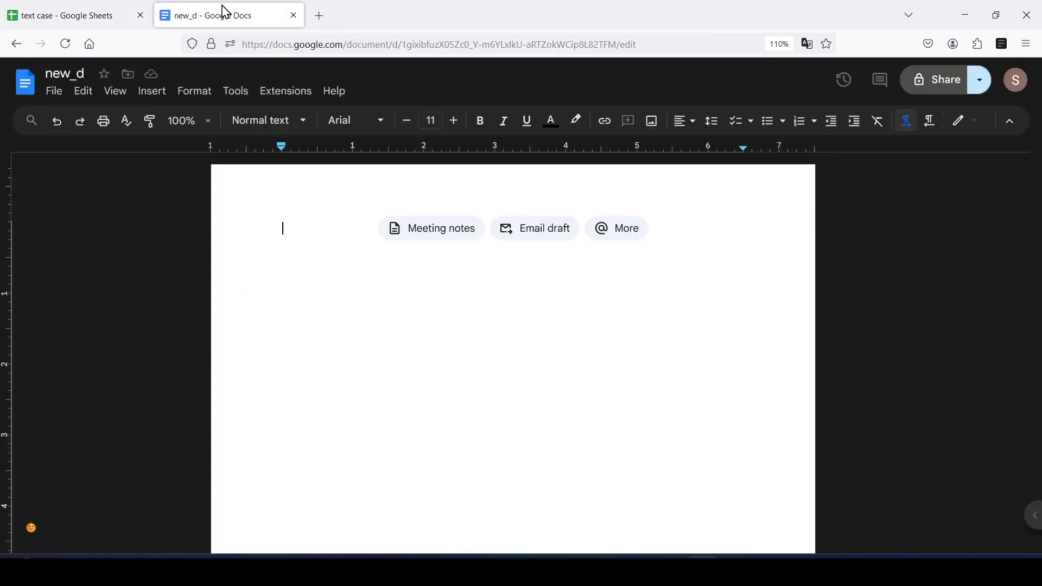
{"action": "left_click", "coordinate": [107, 13]}
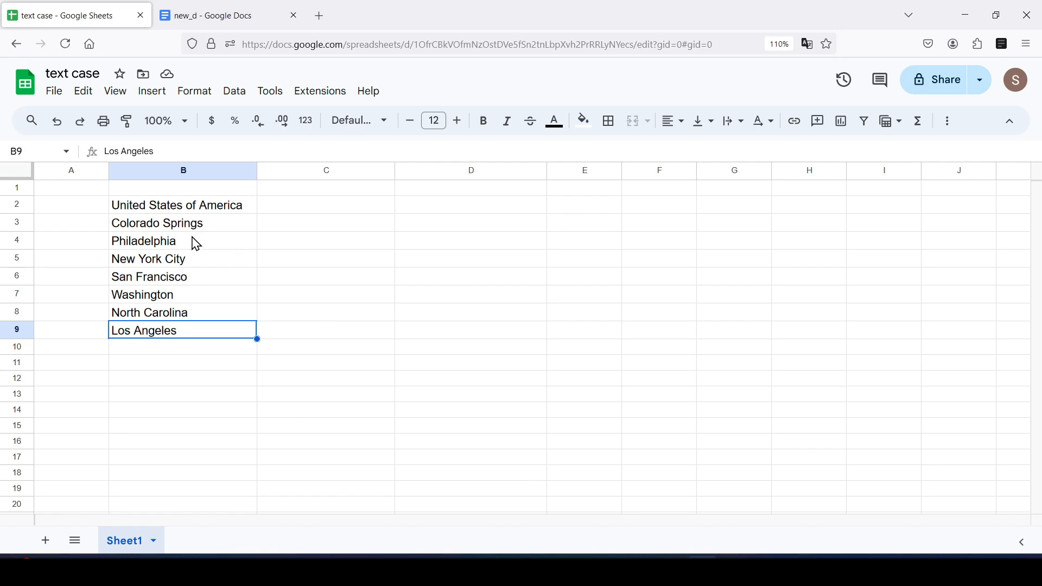
{"action": "left_click", "coordinate": [225, 299]}
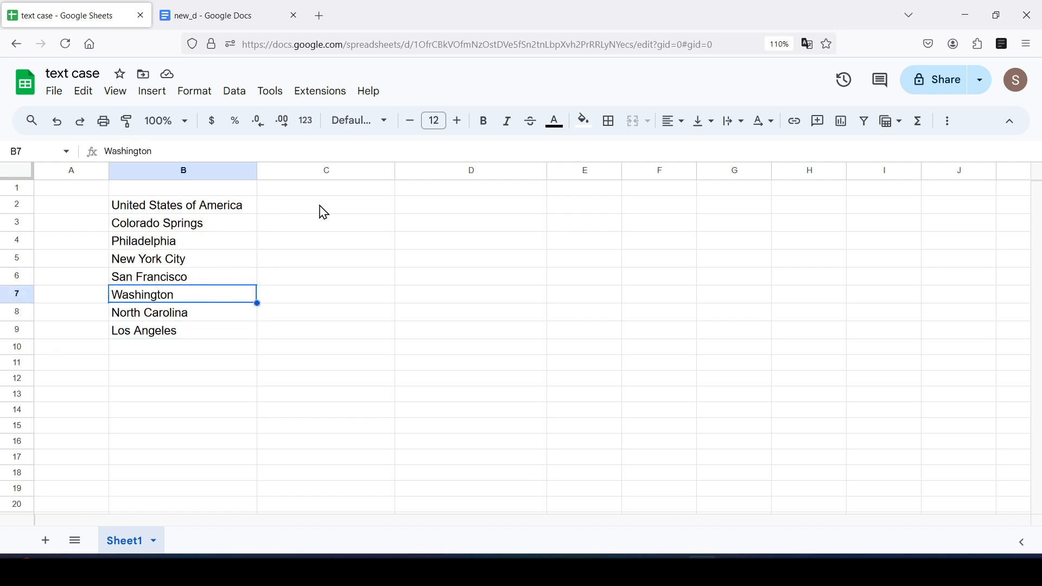
Try selecting the place names in B2:B9 and the surrounding data region B2:C9
{"action": "left_click", "coordinate": [244, 211]}
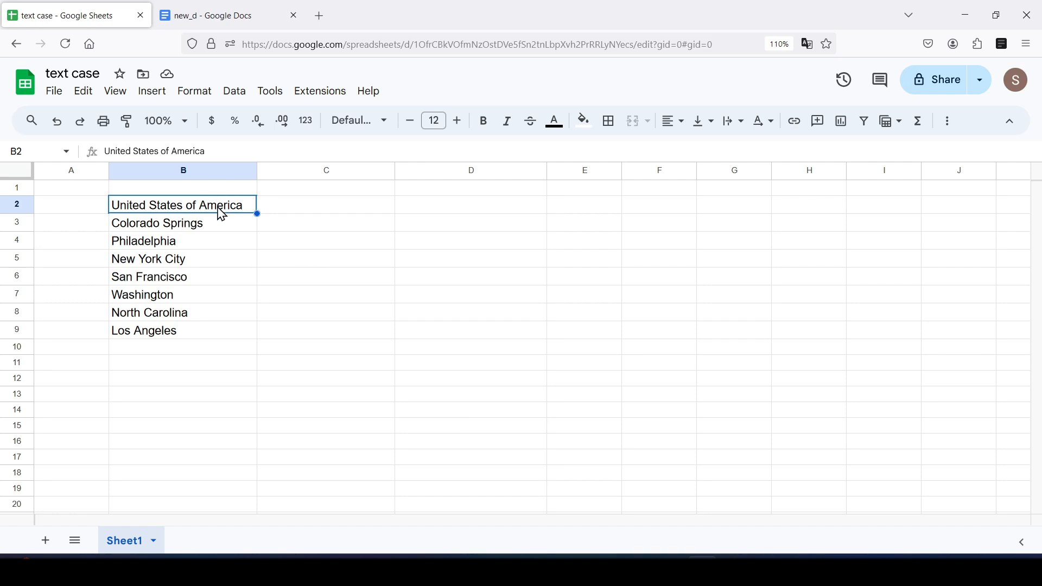
{"action": "left_click_drag", "start_coordinate": [221, 209], "coordinate": [204, 334]}
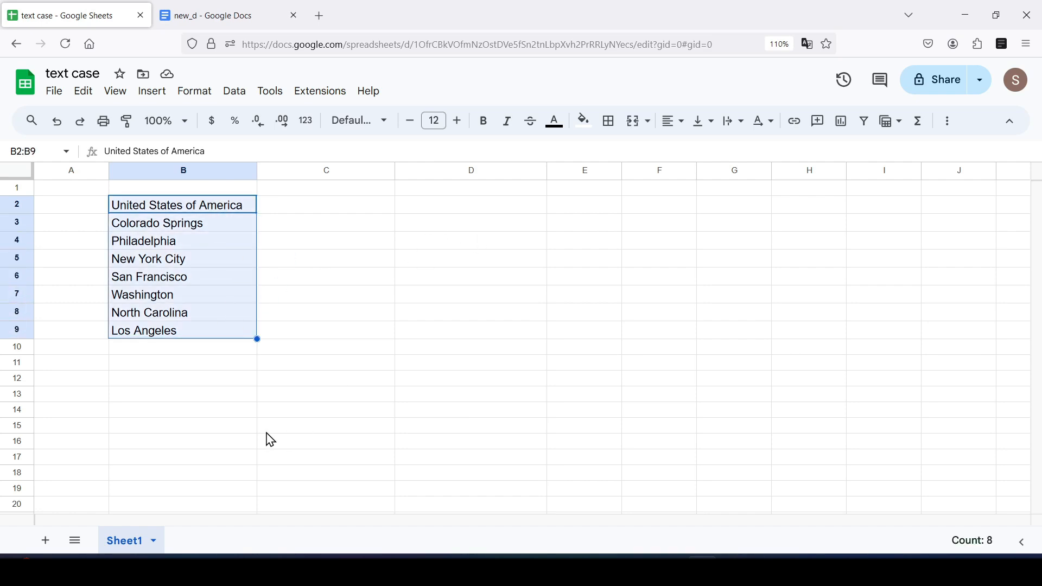
{"action": "left_click", "coordinate": [326, 320]}
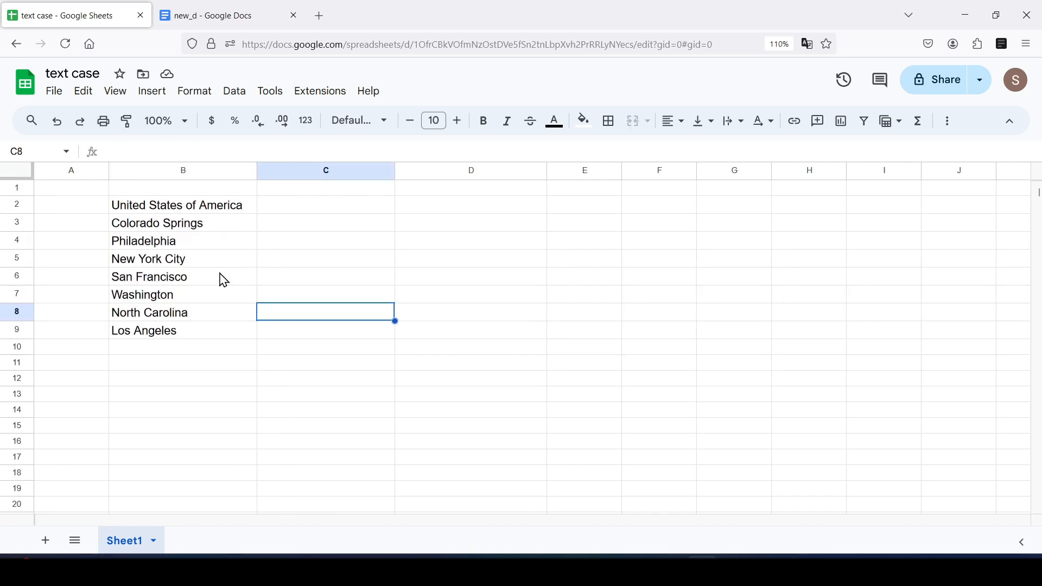
{"action": "left_click", "coordinate": [232, 209]}
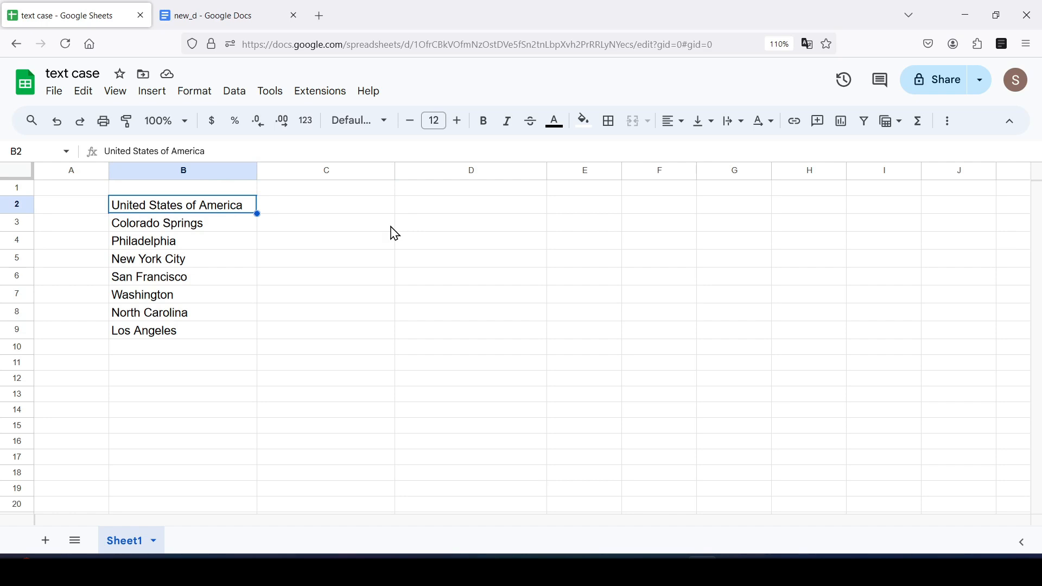
{"action": "key", "text": "ctrl+shift+Down"}
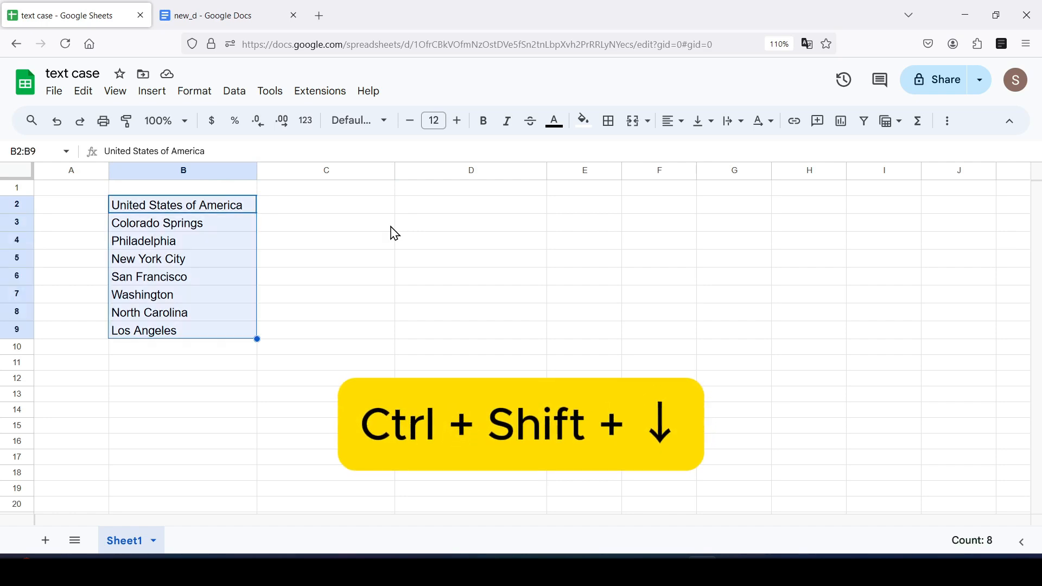
{"action": "left_click", "coordinate": [367, 212]}
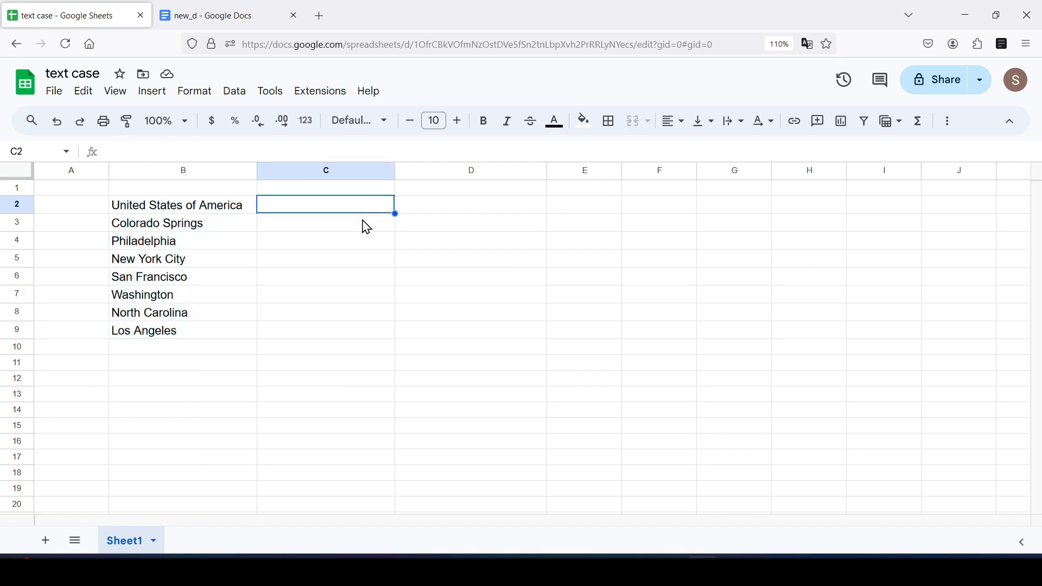
{"action": "key", "text": "ctrl+a"}
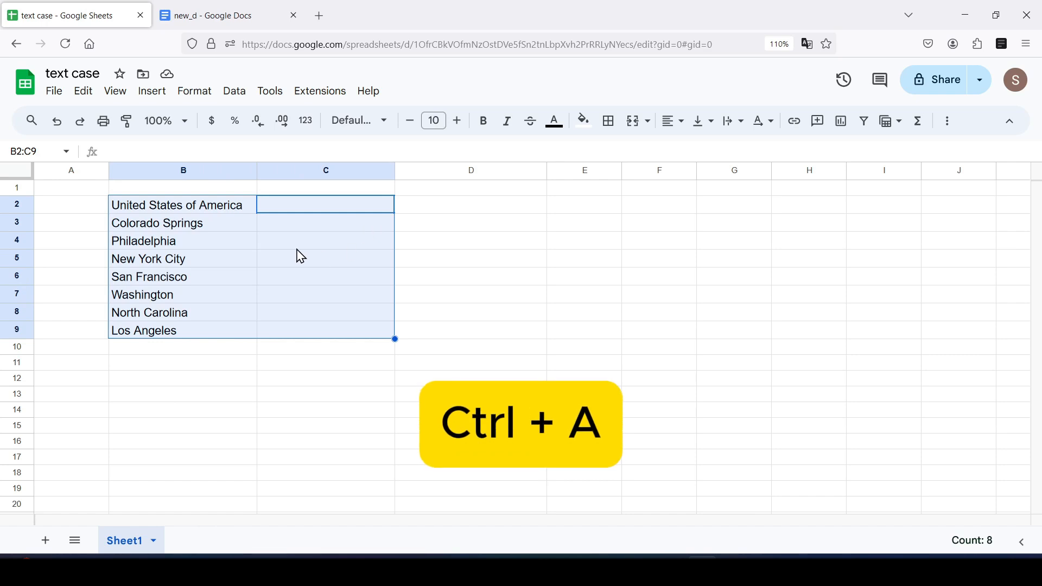
Copy the place names in B2:B9 and paste them into the new_d Google Docs document as a table linked to the spreadsheet
{"action": "left_click", "coordinate": [215, 264]}
{"action": "left_click_drag", "start_coordinate": [204, 212], "coordinate": [200, 333]}
{"action": "key", "text": "ctrl+c"}
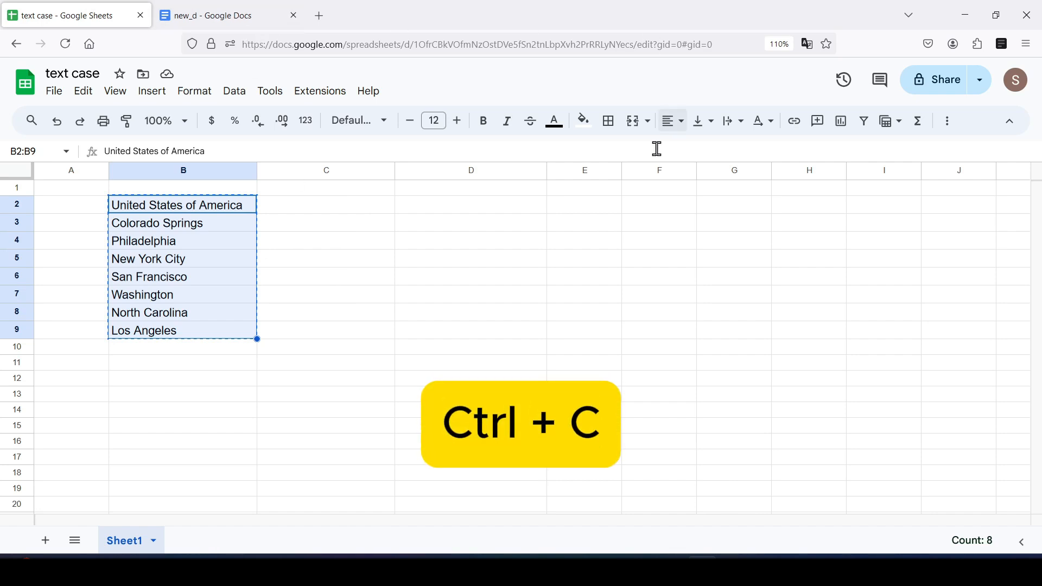
{"action": "left_click", "coordinate": [233, 15]}
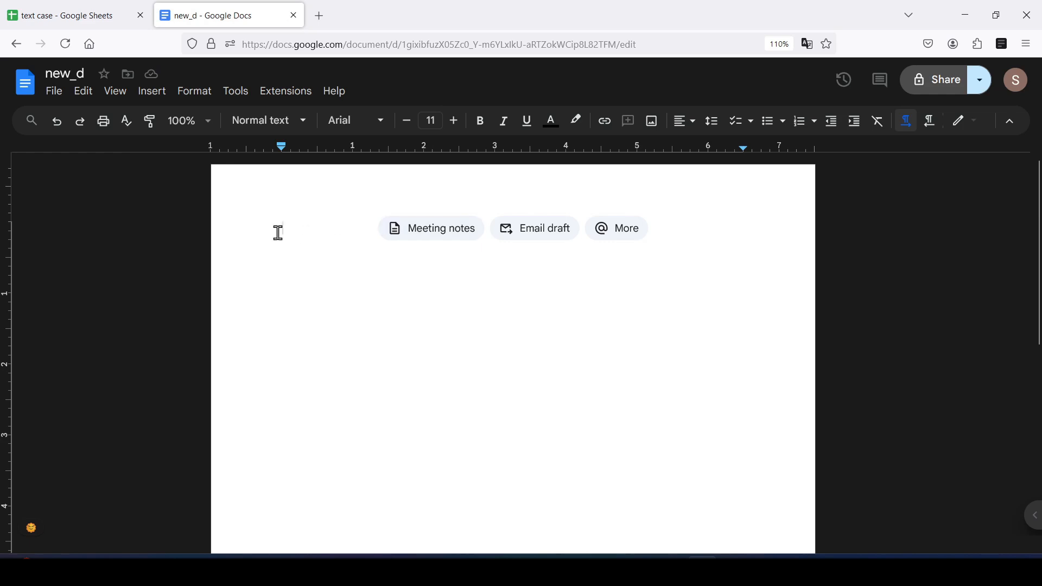
{"action": "key", "text": "ctrl+v"}
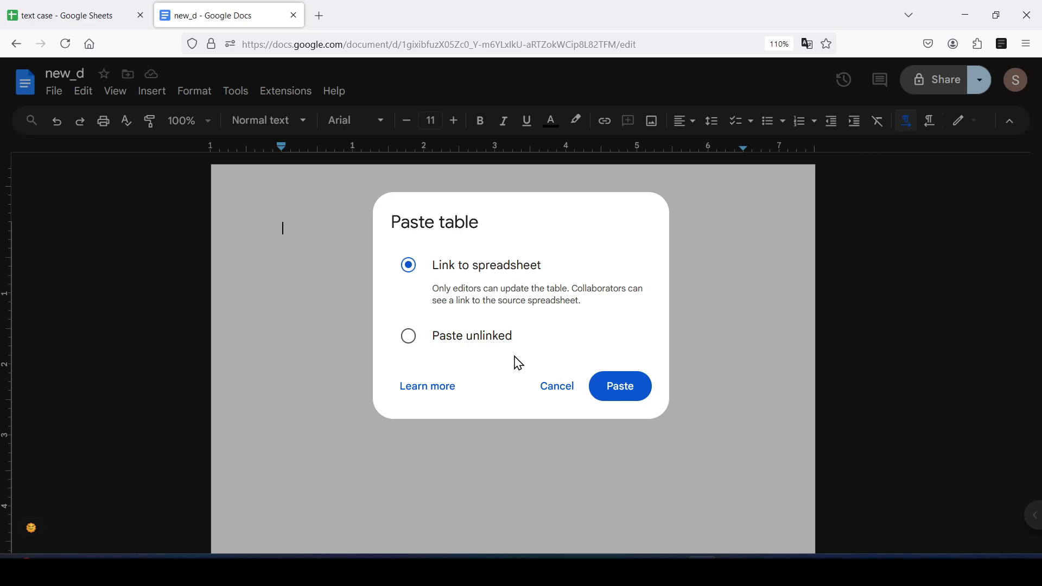
{"action": "left_click", "coordinate": [409, 337]}
{"action": "left_click", "coordinate": [408, 265]}
{"action": "left_click", "coordinate": [636, 387]}
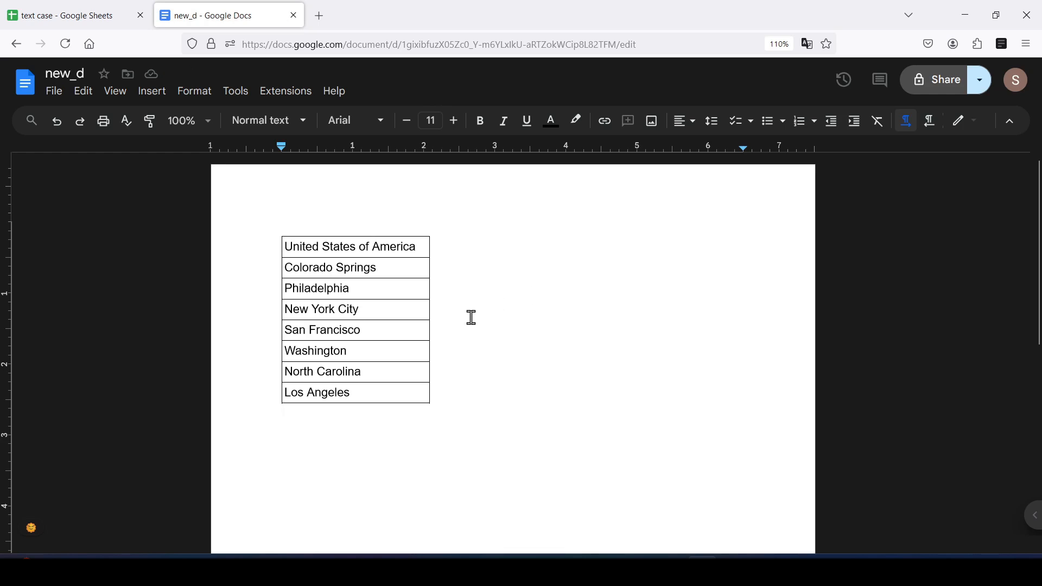
Convert the text of all rows in the pasted table to lowercase
{"action": "left_click_drag", "start_coordinate": [386, 398], "coordinate": [286, 235]}
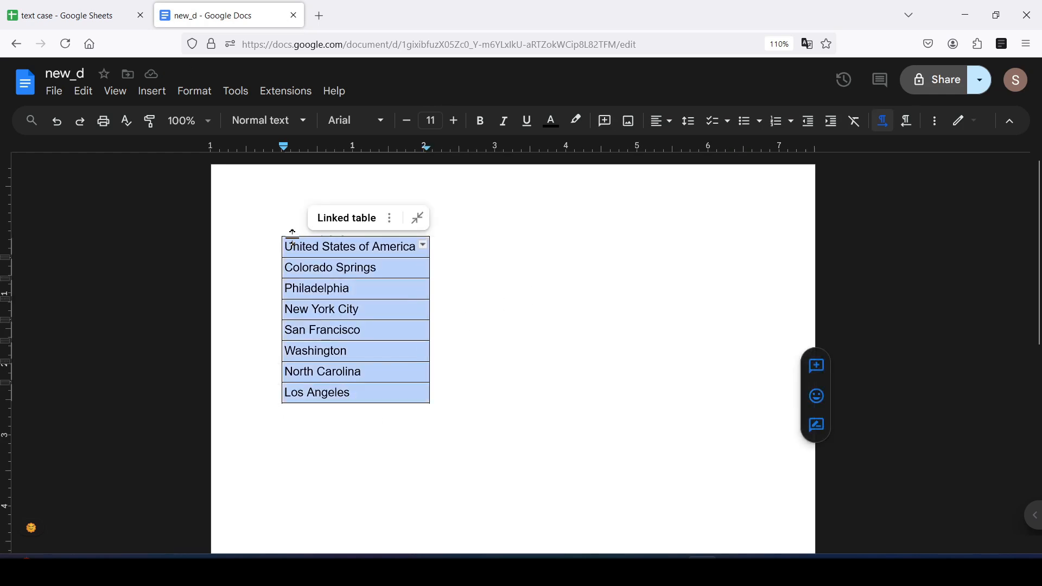
{"action": "left_click", "coordinate": [194, 92]}
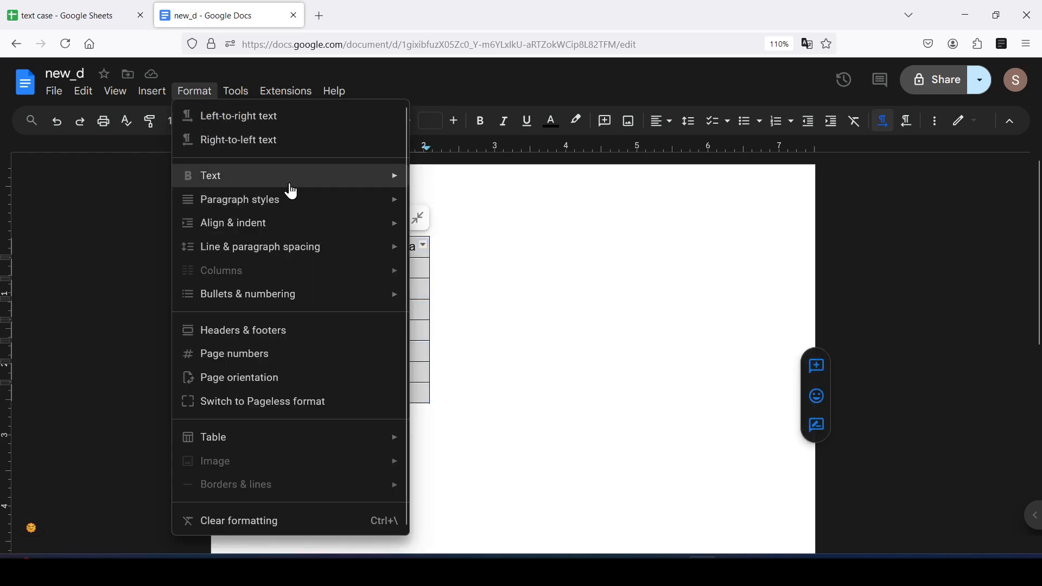
{"action": "mouse_move", "coordinate": [410, 177]}
{"action": "mouse_move", "coordinate": [491, 361]}
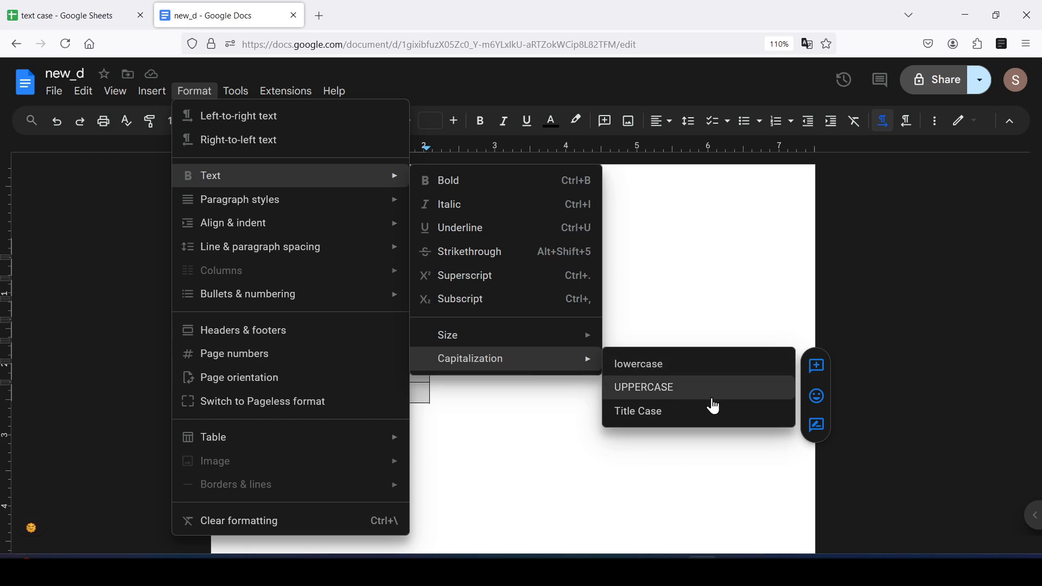
{"action": "left_click", "coordinate": [663, 373]}
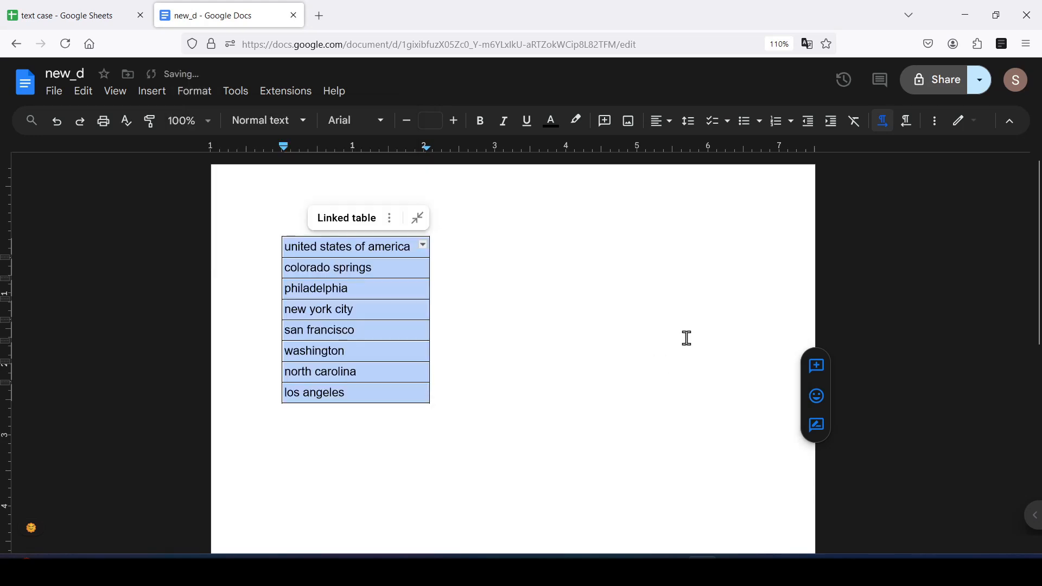
{"action": "left_click", "coordinate": [534, 295]}
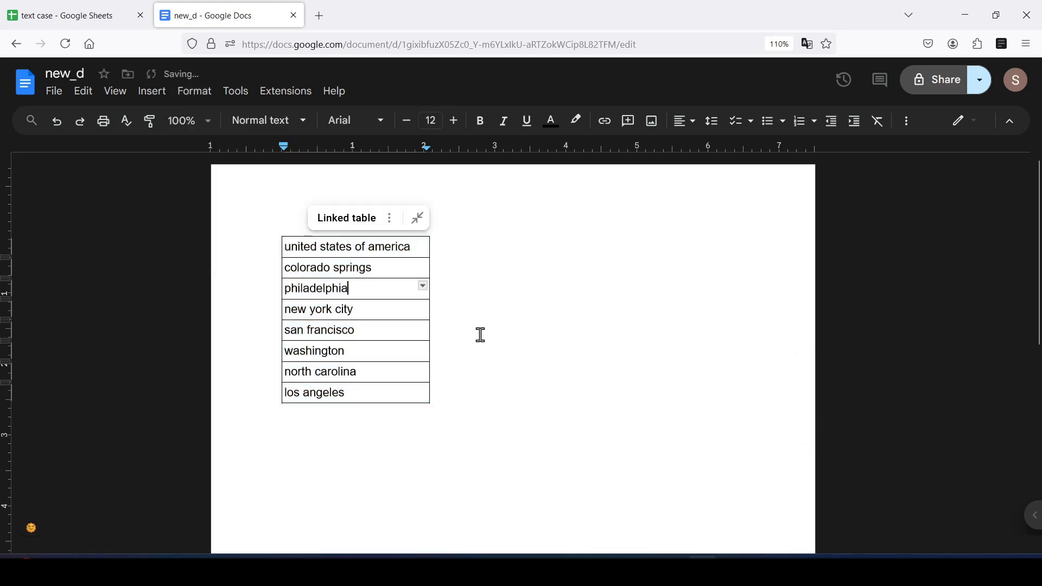
Copy the lowercase table and paste it into the text case spreadsheet in Google Sheets starting at D2, keeping only the values
{"action": "left_click_drag", "start_coordinate": [392, 395], "coordinate": [261, 247]}
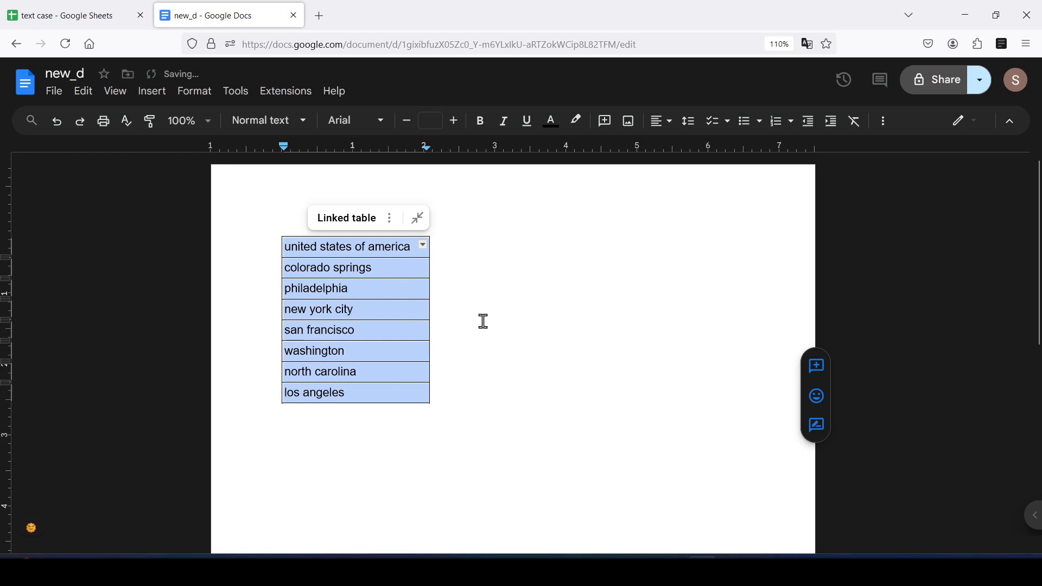
{"action": "left_click", "coordinate": [91, 17]}
{"action": "key", "text": "ctrl+c"}
{"action": "left_click", "coordinate": [455, 207]}
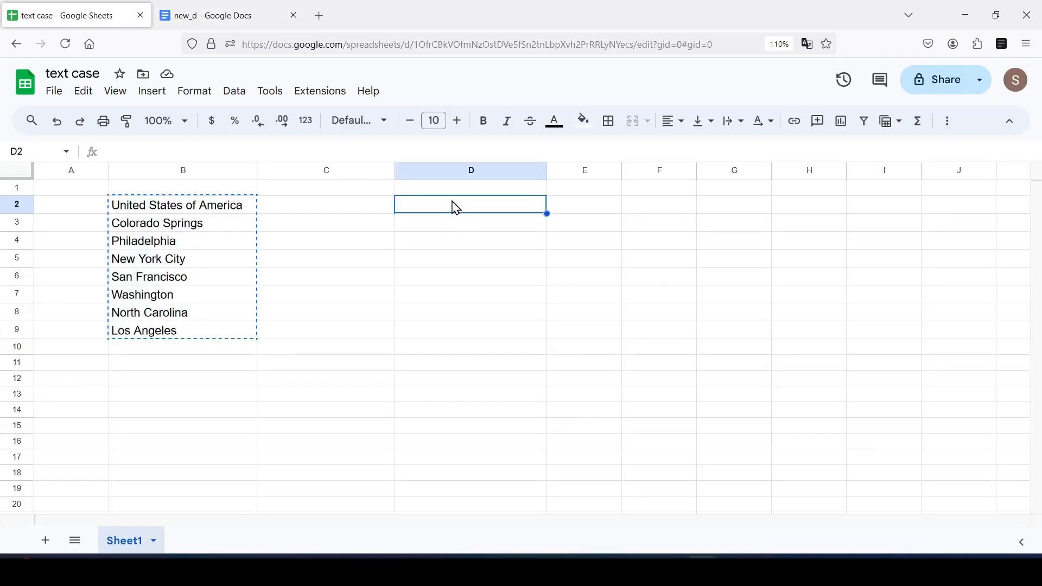
{"action": "key", "text": "ctrl+v"}
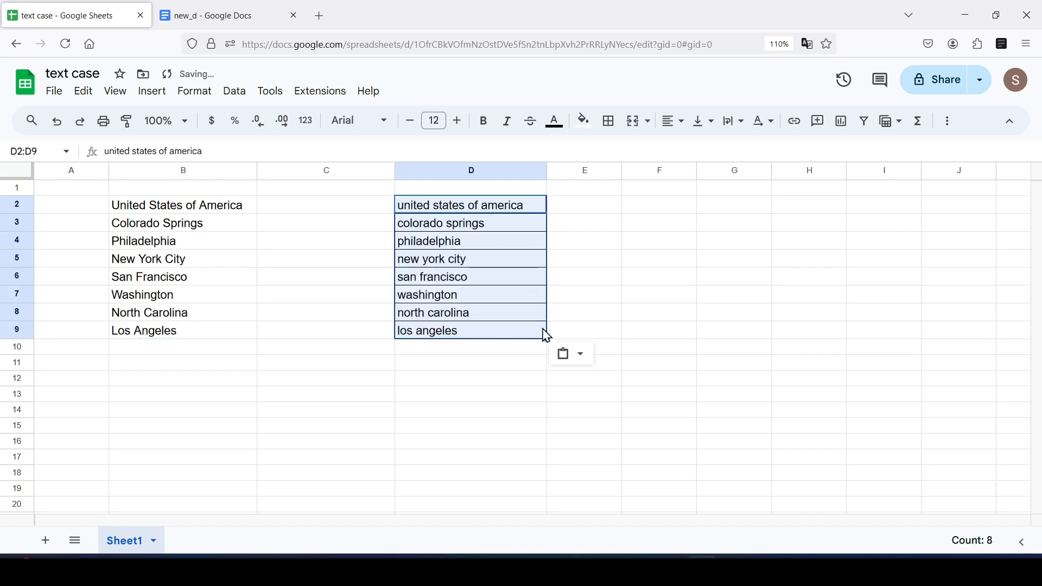
{"action": "left_click", "coordinate": [580, 354]}
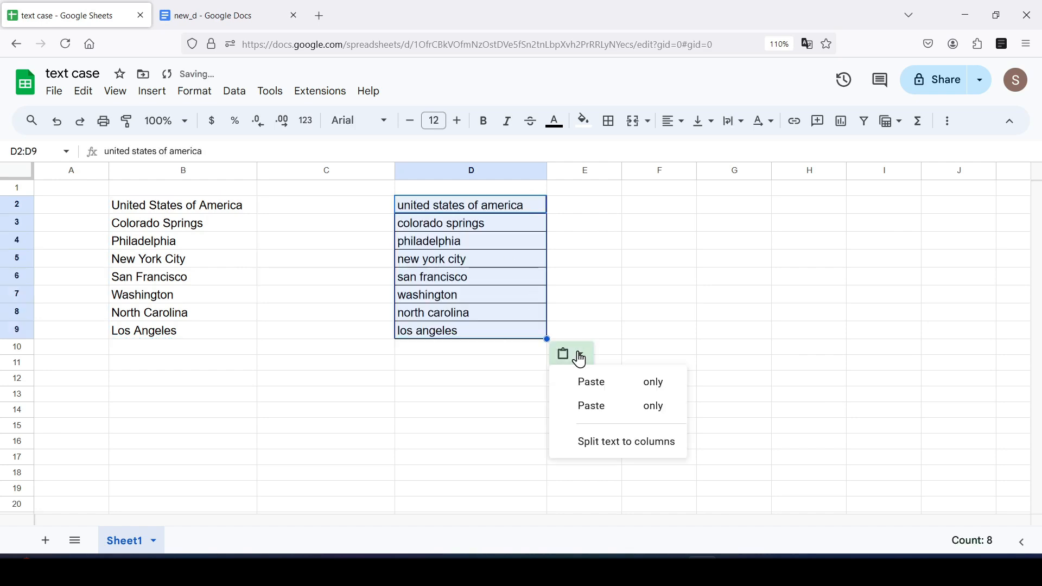
{"action": "left_click", "coordinate": [638, 385]}
{"action": "left_click", "coordinate": [672, 331]}
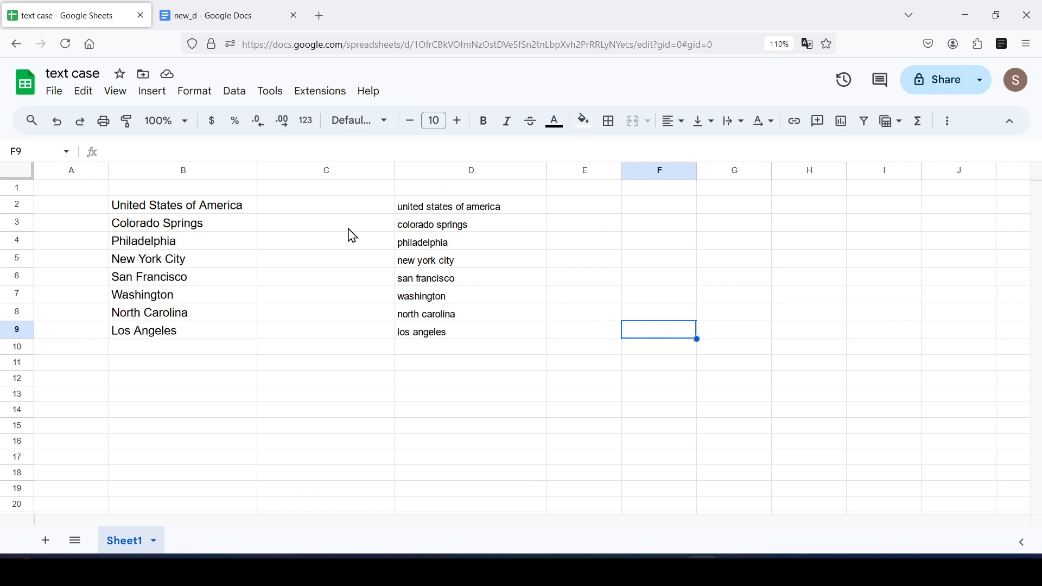
{"action": "left_click", "coordinate": [331, 230]}
{"action": "left_click", "coordinate": [333, 274]}
{"action": "left_click", "coordinate": [330, 317]}
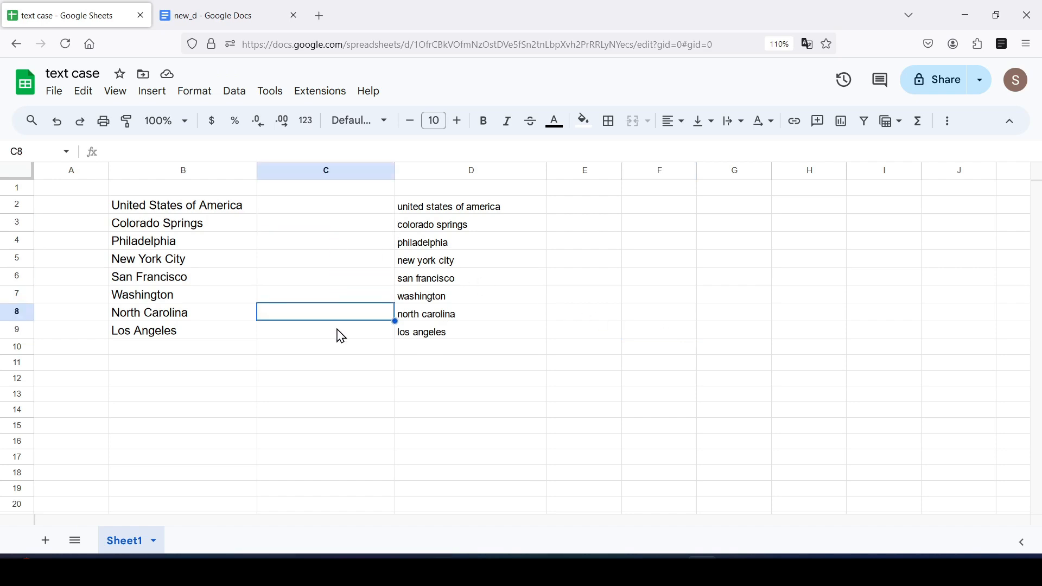
{"action": "left_click", "coordinate": [340, 296]}
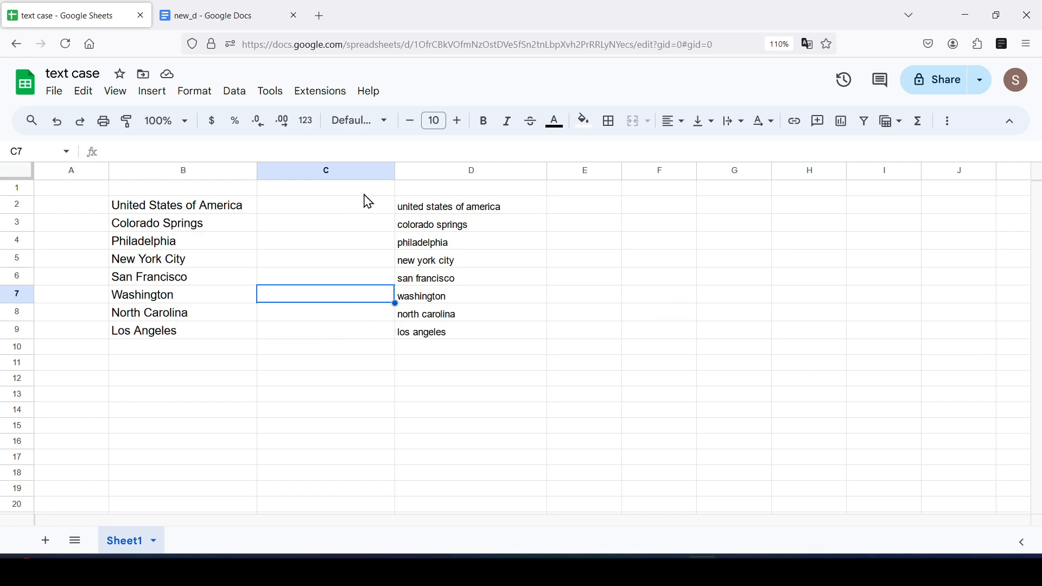
Enter a LOWER formula in C2 that converts the text of B2 to lowercase
{"action": "left_click", "coordinate": [347, 205]}
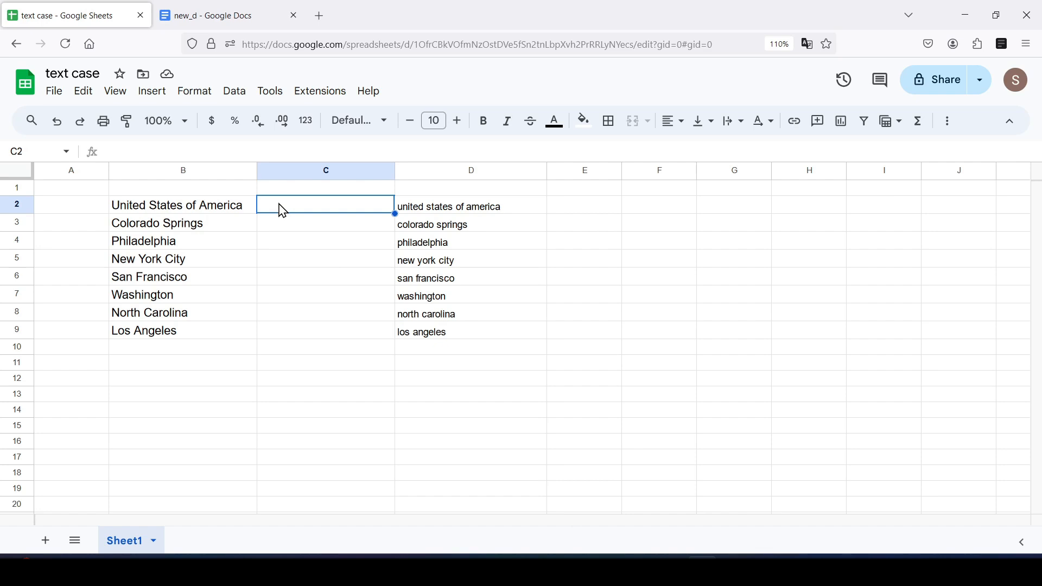
{"action": "type", "text": "=low"}
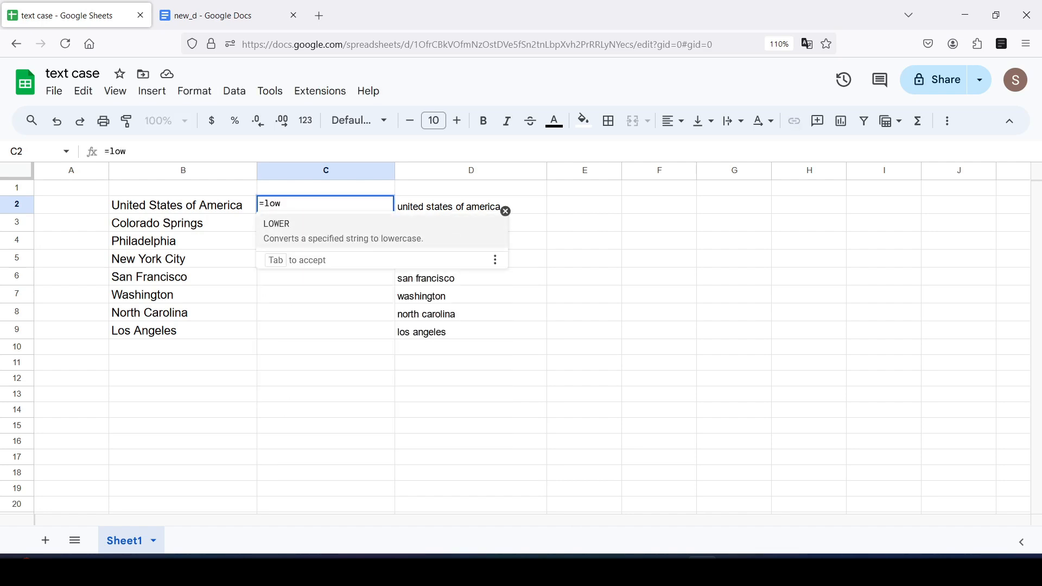
{"action": "key", "text": "Tab"}
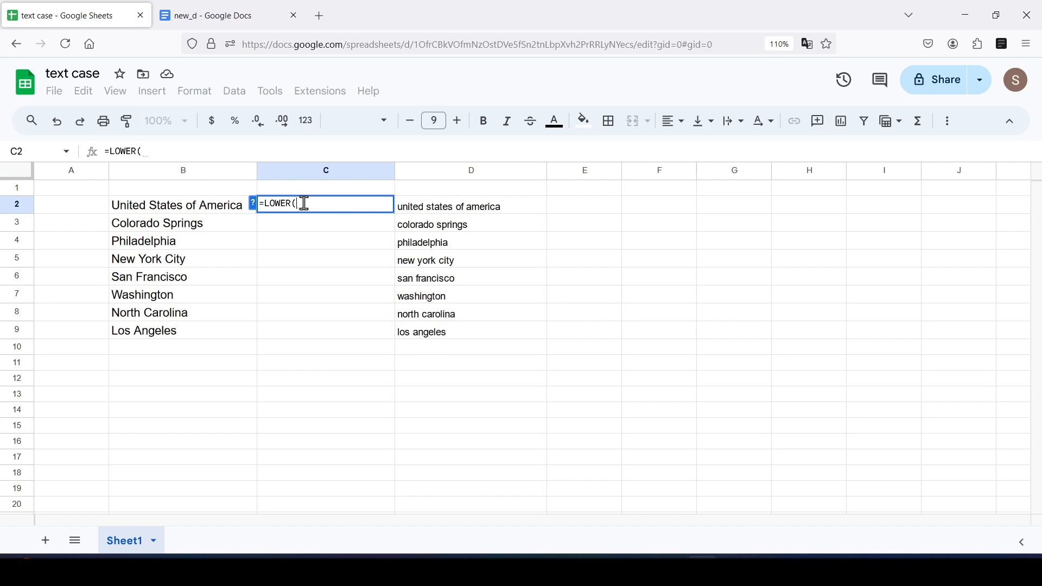
{"action": "left_click", "coordinate": [190, 213]}
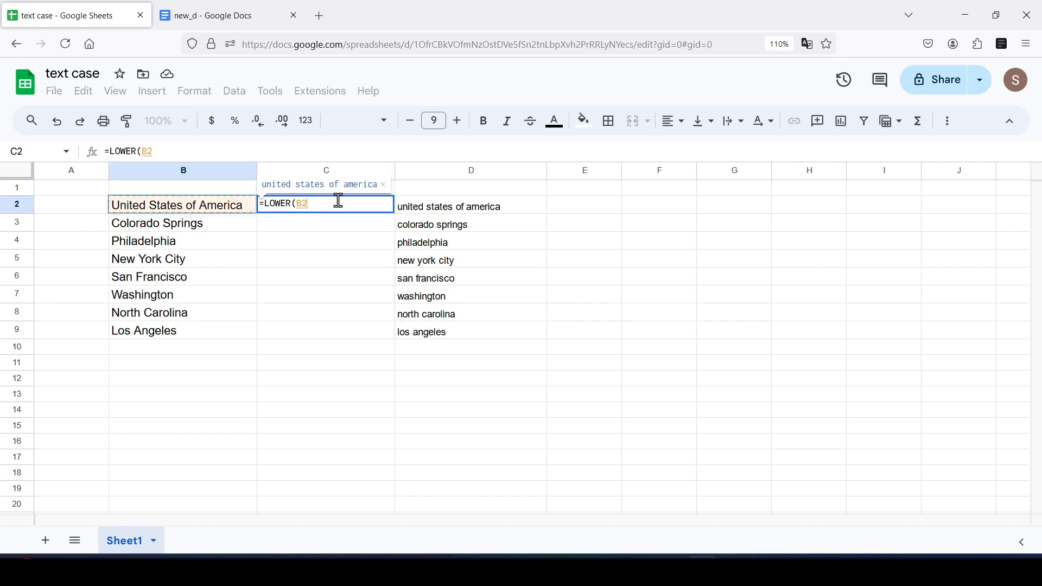
{"action": "key", "text": "Return"}
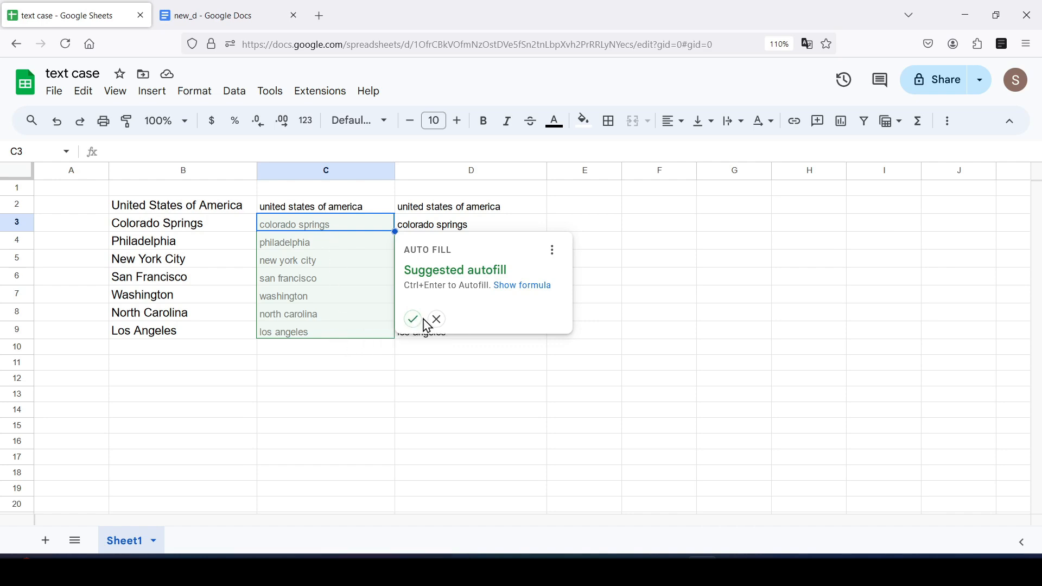
Dismiss the autofill suggestion and fill the C2 formula down through C9
{"action": "left_click", "coordinate": [602, 300]}
{"action": "left_click", "coordinate": [393, 211]}
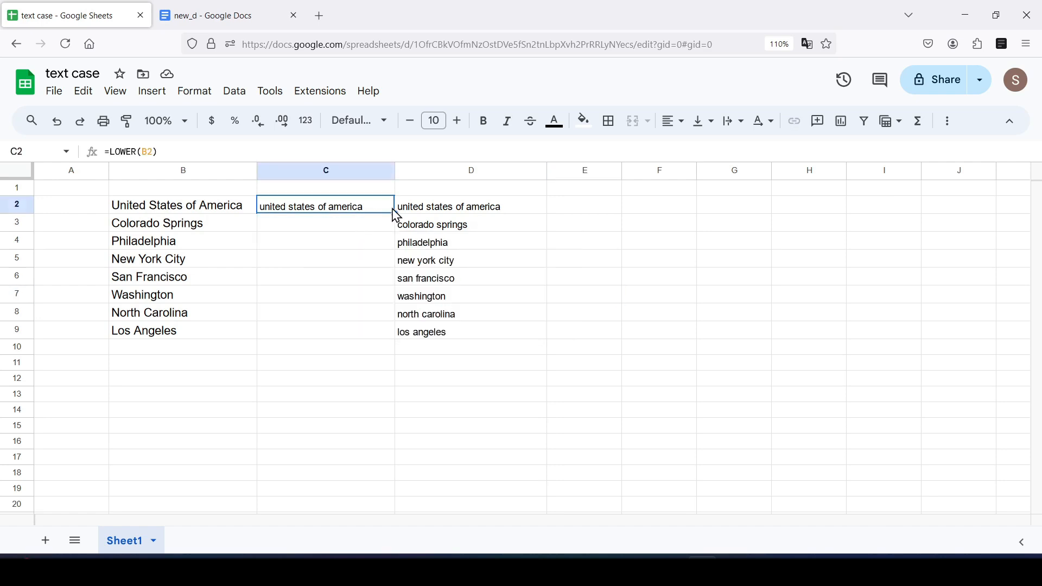
{"action": "double_click", "coordinate": [395, 213]}
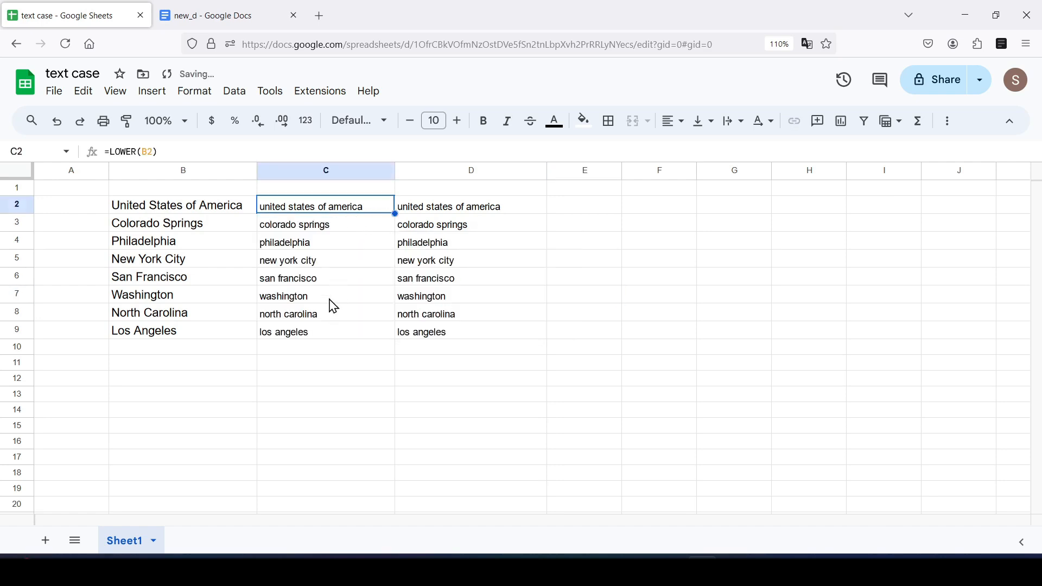
{"action": "left_click", "coordinate": [325, 261]}
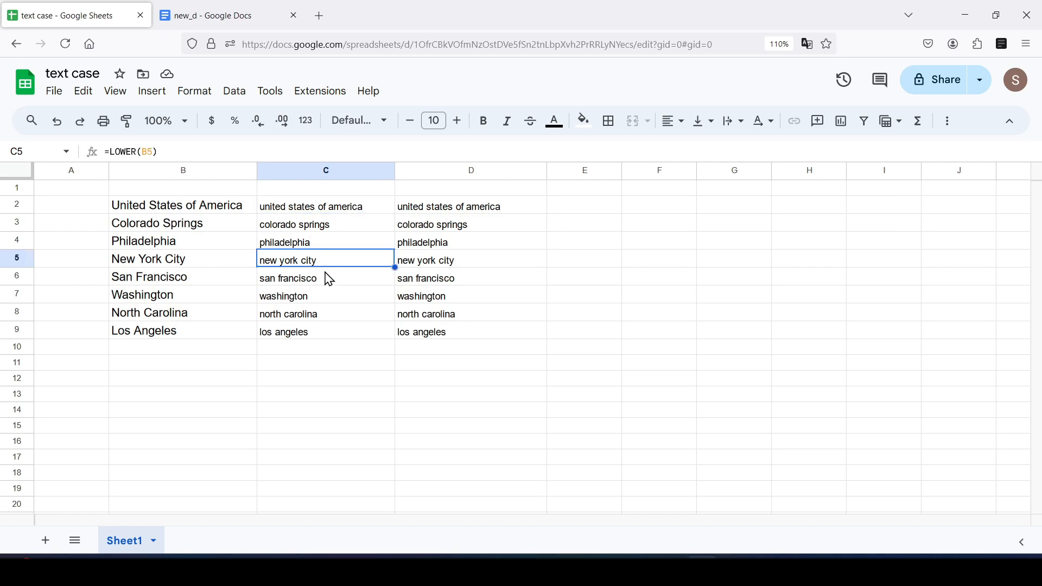
Clear the LOWER results from column C and enter an UPPER formula in C2 that converts the text of B2 to uppercase
{"action": "left_click", "coordinate": [325, 334]}
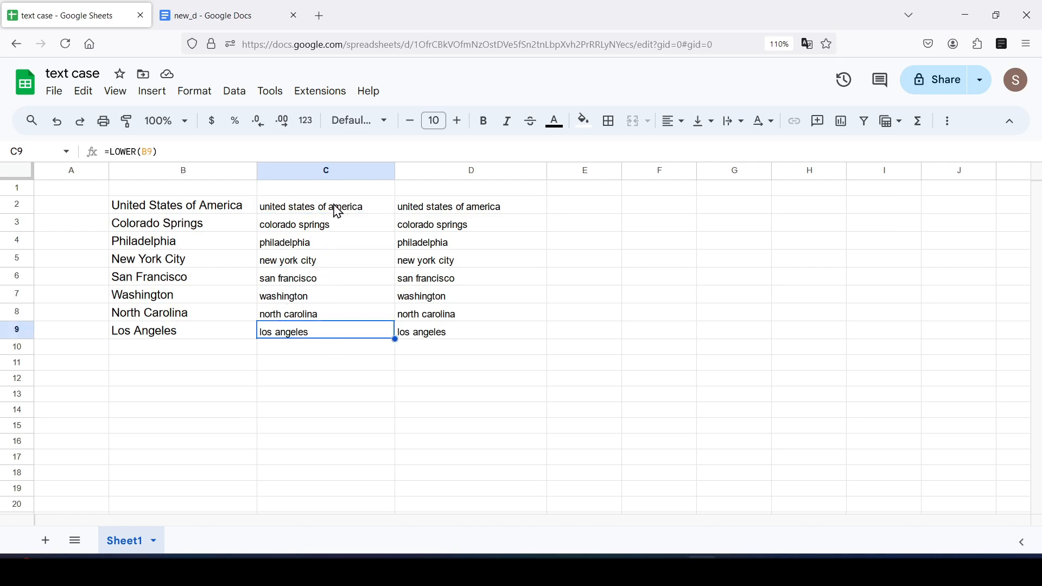
{"action": "left_click", "coordinate": [315, 208]}
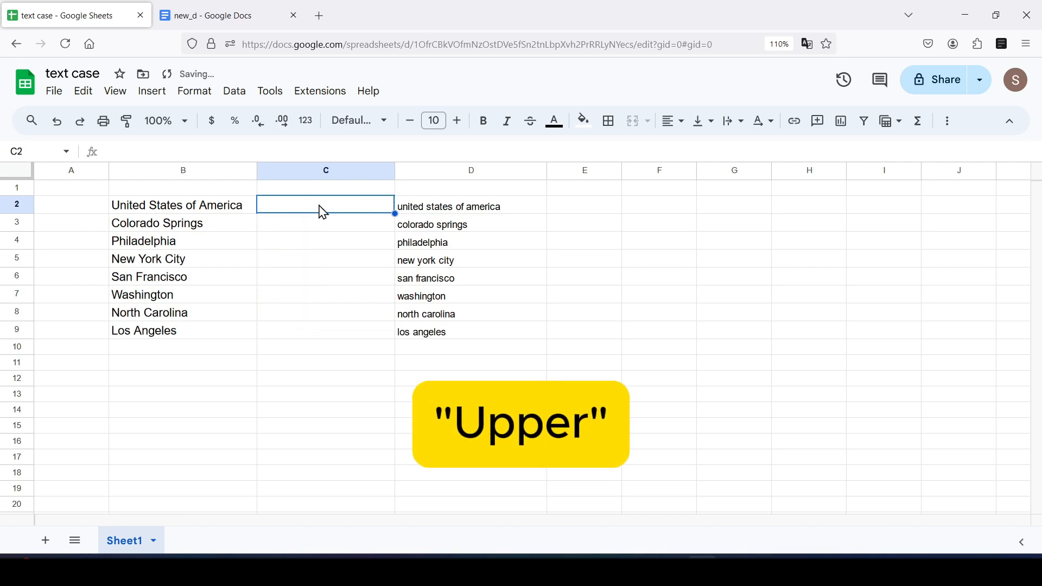
{"action": "type", "text": "=u"}
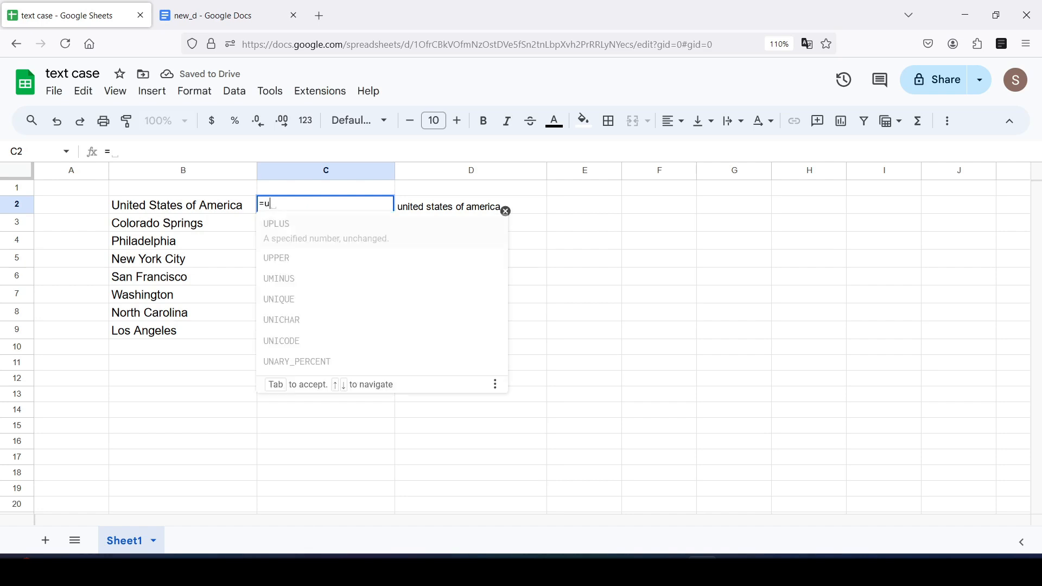
{"action": "type", "text": "ppe"}
{"action": "key", "text": "Tab"}
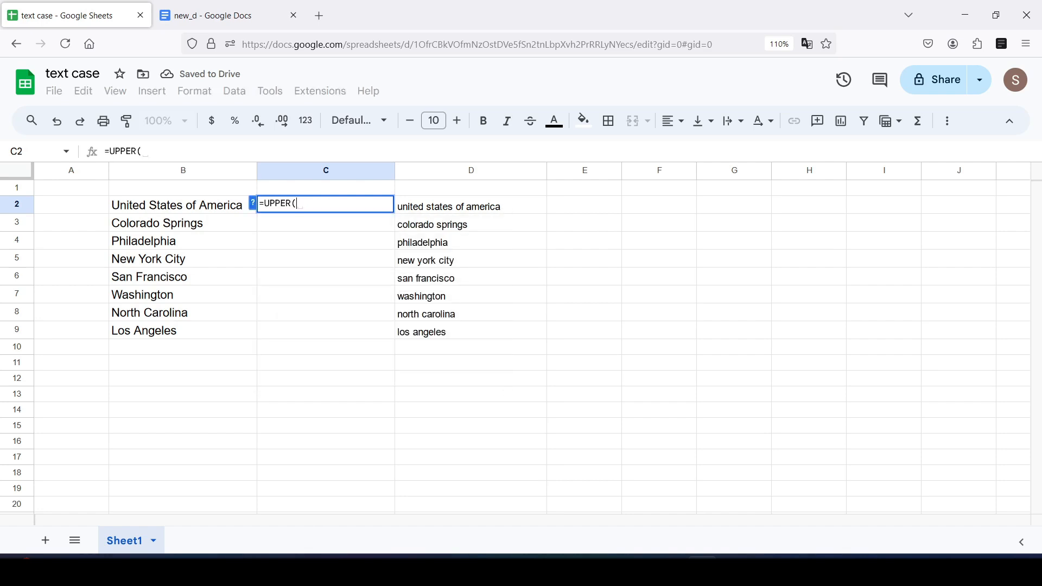
{"action": "left_click", "coordinate": [201, 216]}
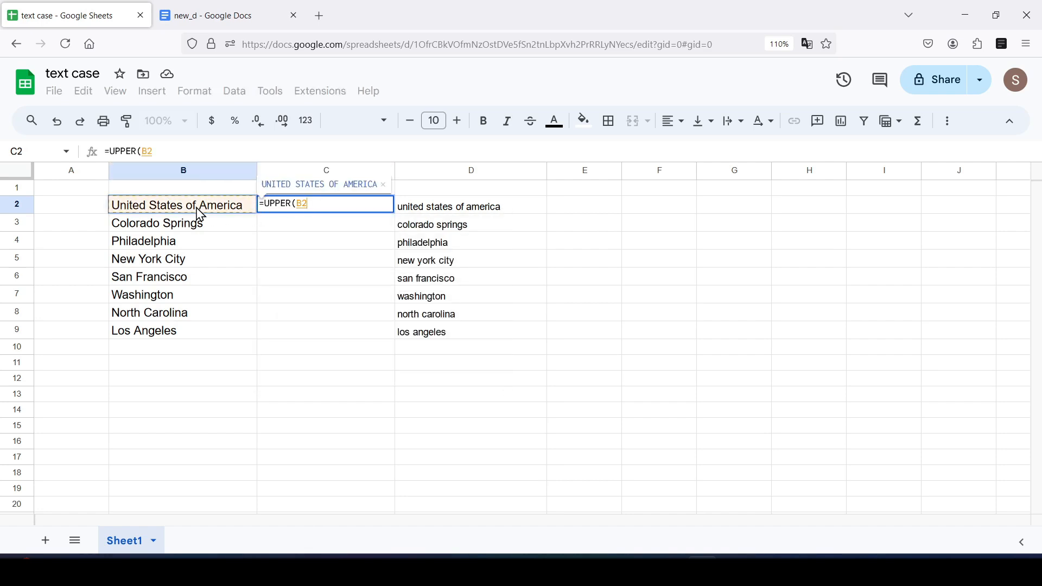
{"action": "key", "text": "Return"}
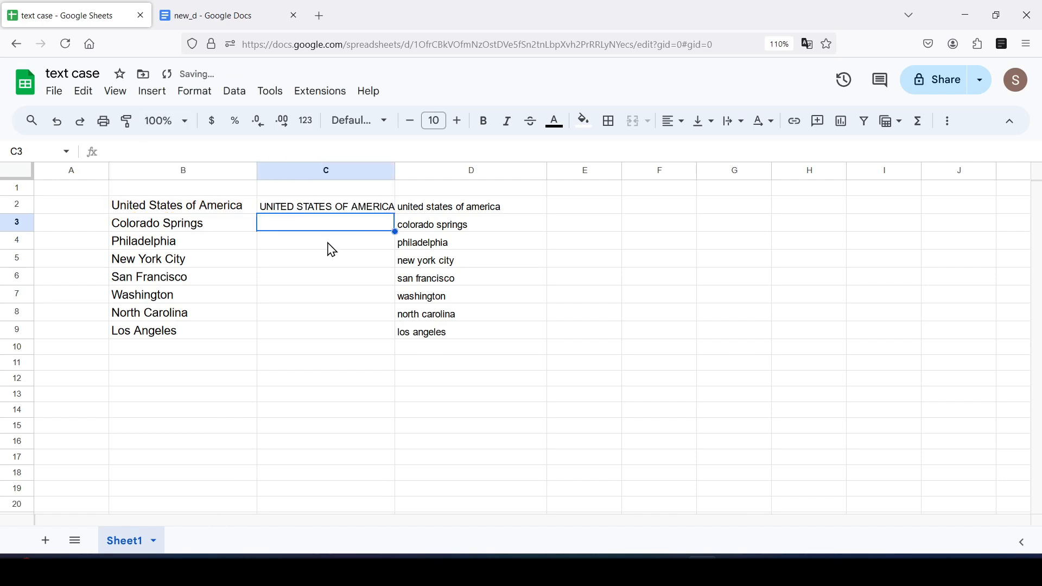
Widen column C to fit the uppercase text and fill the UPPER formula from C2 down through C9
{"action": "left_click_drag", "start_coordinate": [394, 170], "coordinate": [419, 170]}
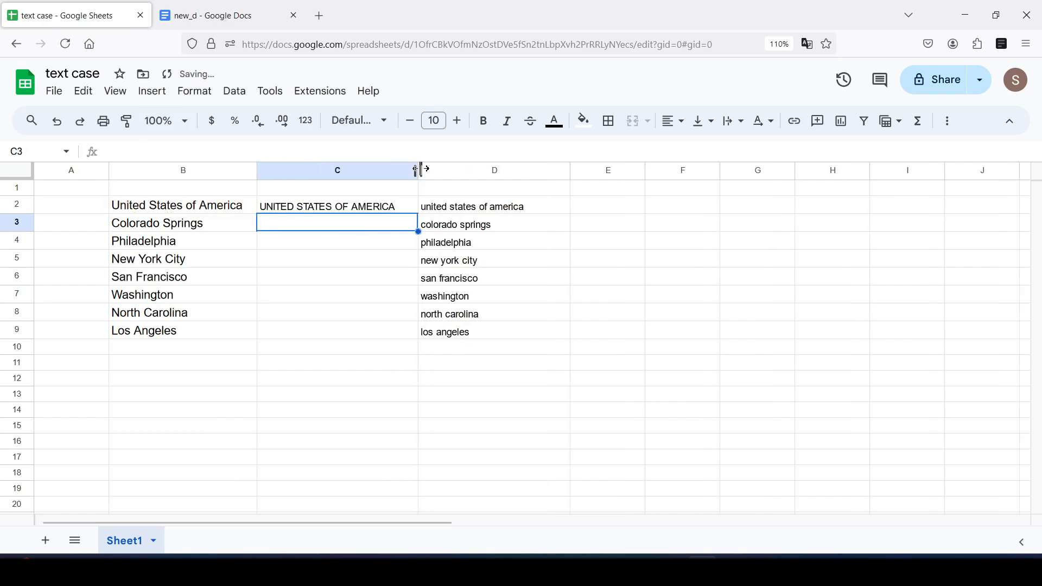
{"action": "left_click", "coordinate": [411, 212]}
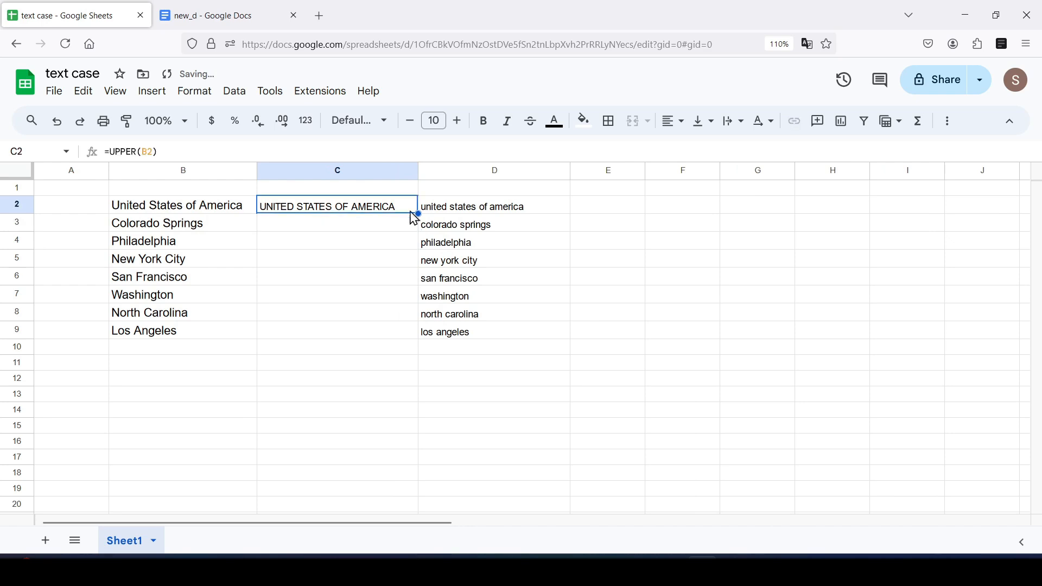
{"action": "double_click", "coordinate": [412, 214]}
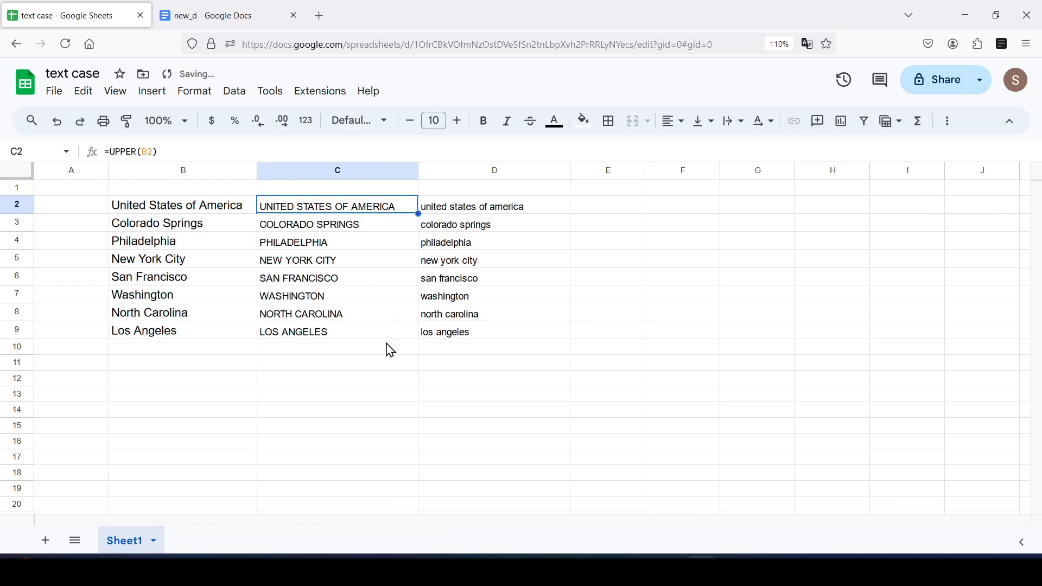
{"action": "left_click", "coordinate": [352, 245]}
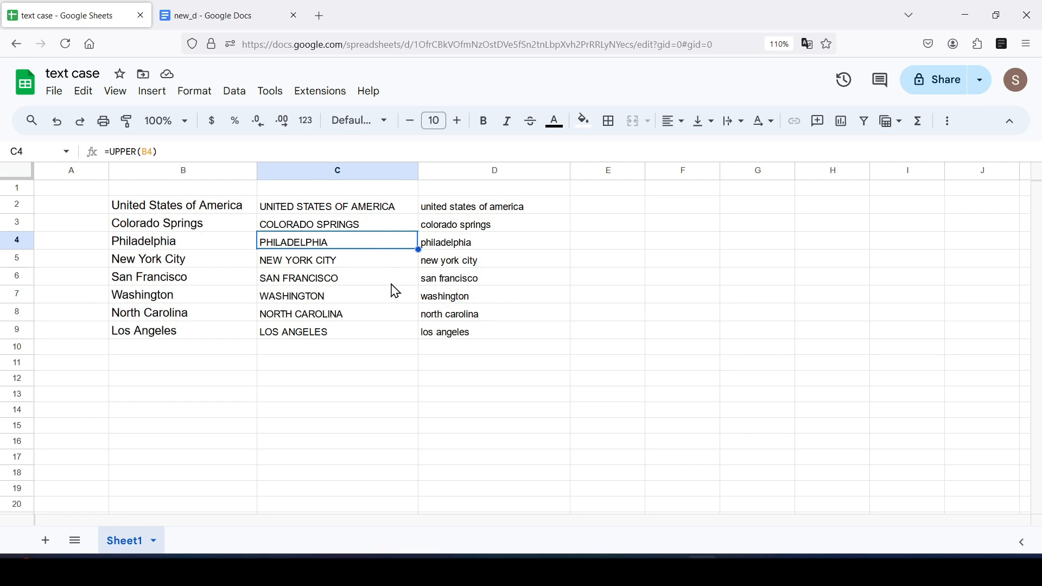
Undo the formula fill, the widening of column C and the UPPER formula in C2
{"action": "key", "text": "ctrl+z"}
{"action": "key", "text": "ctrl+z"}
{"action": "key", "text": "ctrl+z"}
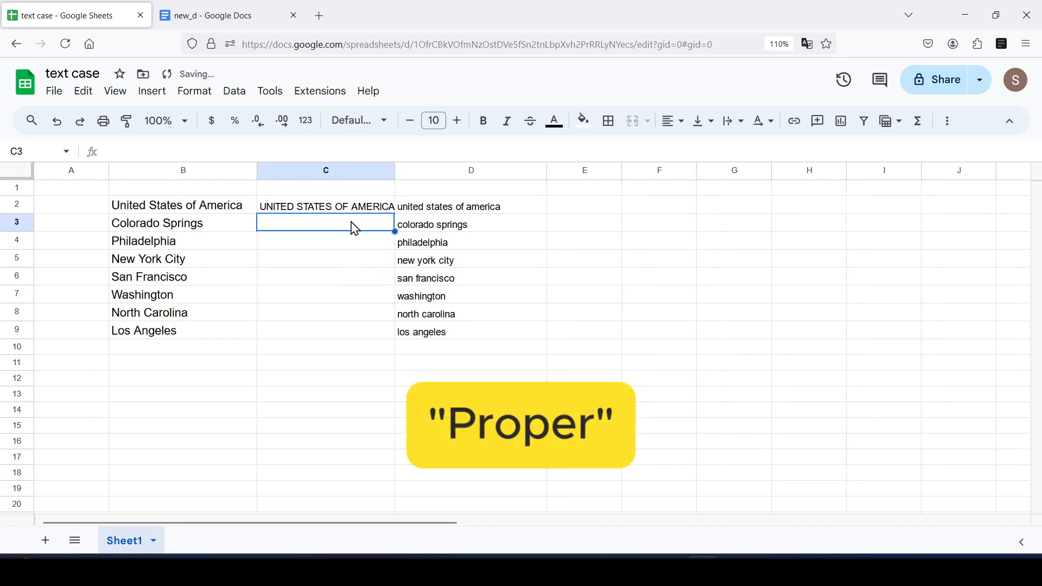
Enter a PROPER formula in C2 that capitalizes the first letter of each word in B2
{"action": "type", "text": "="}
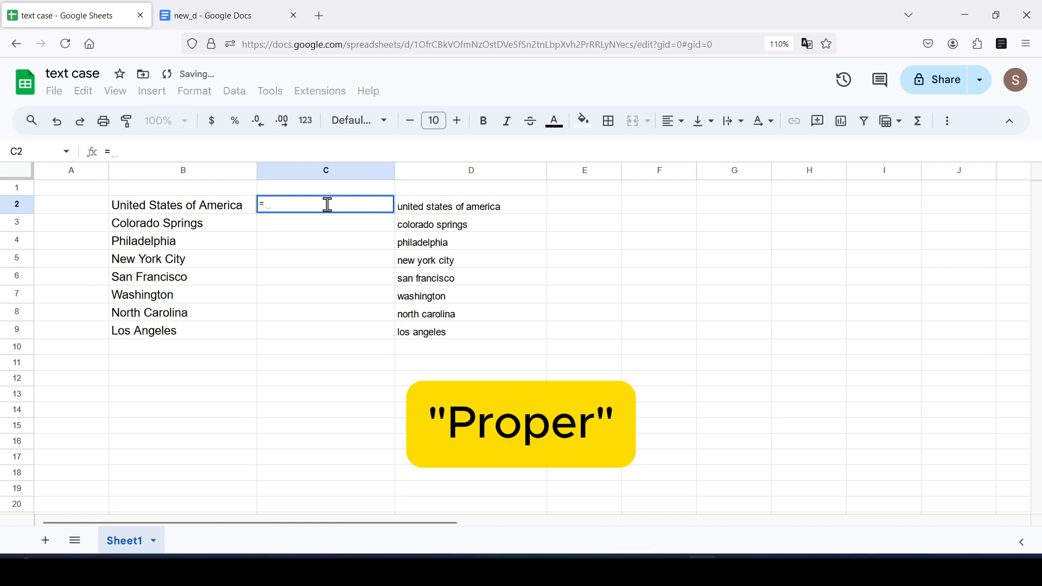
{"action": "type", "text": "pr"}
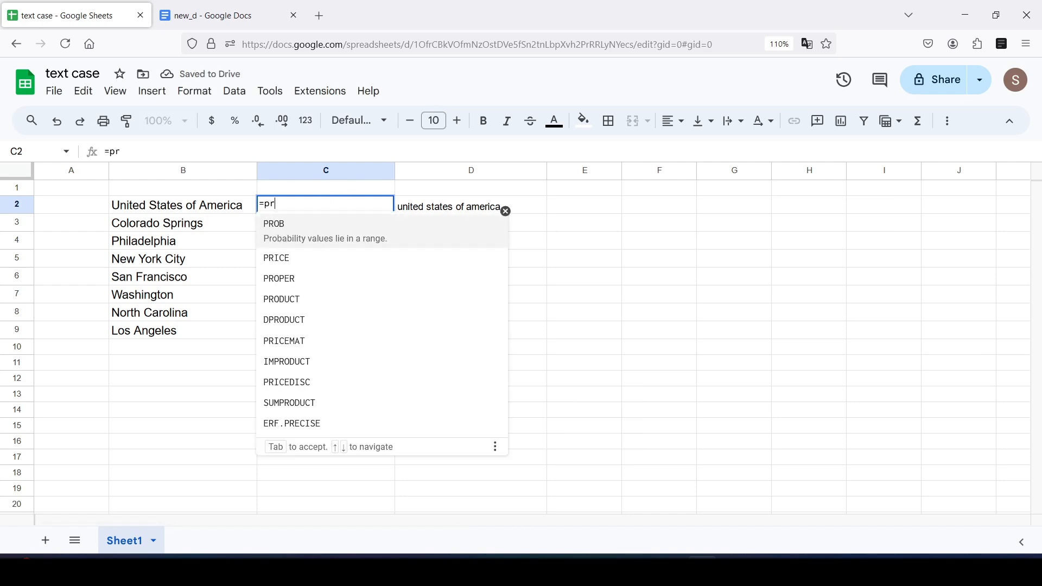
{"action": "type", "text": "op"}
{"action": "key", "text": "Tab"}
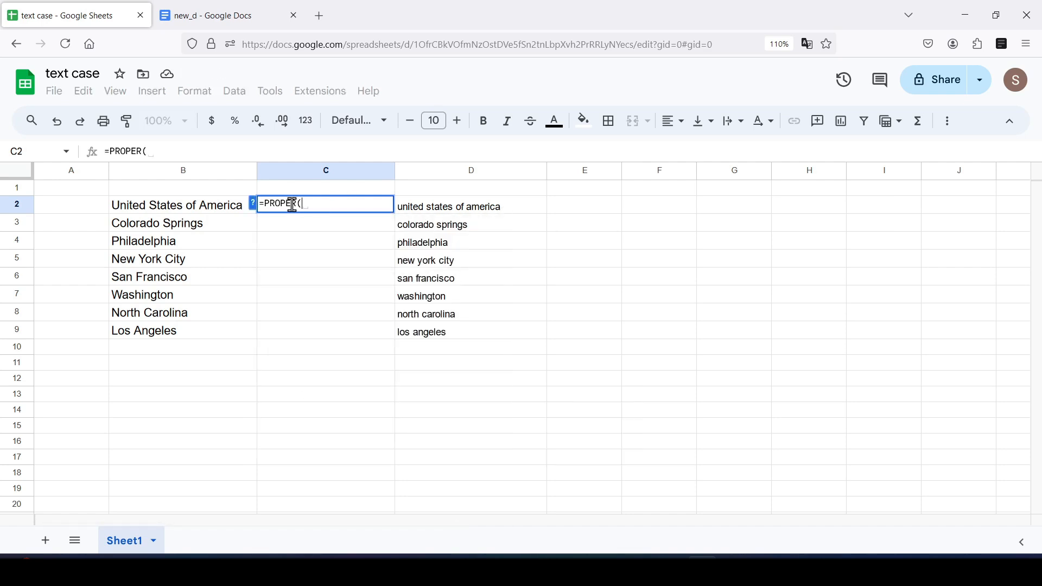
{"action": "left_click", "coordinate": [192, 209]}
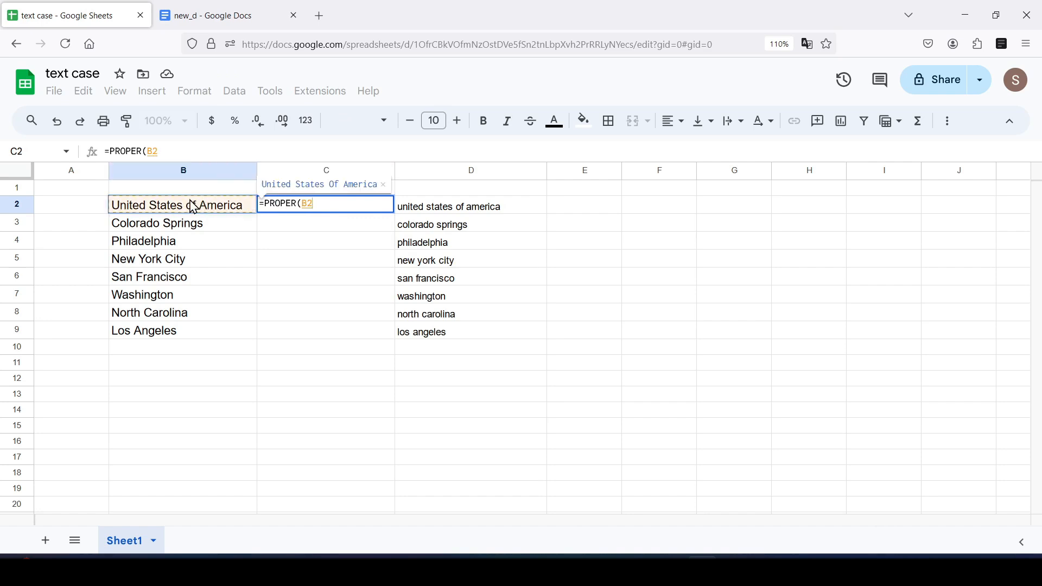
{"action": "key", "text": "Return"}
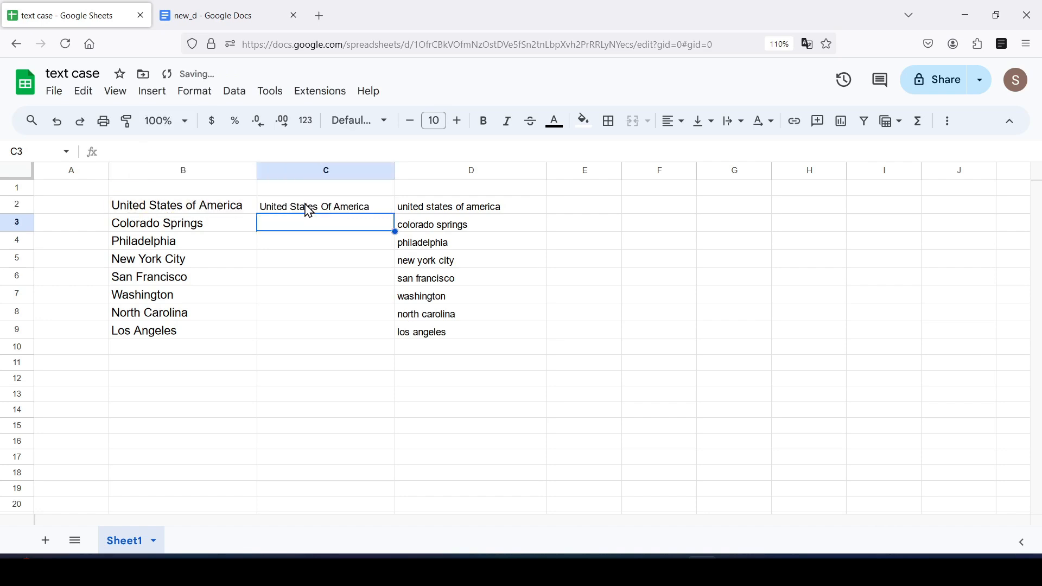
Fill the PROPER formula from C2 down through C9 and deselect the filled range
{"action": "left_click", "coordinate": [364, 209]}
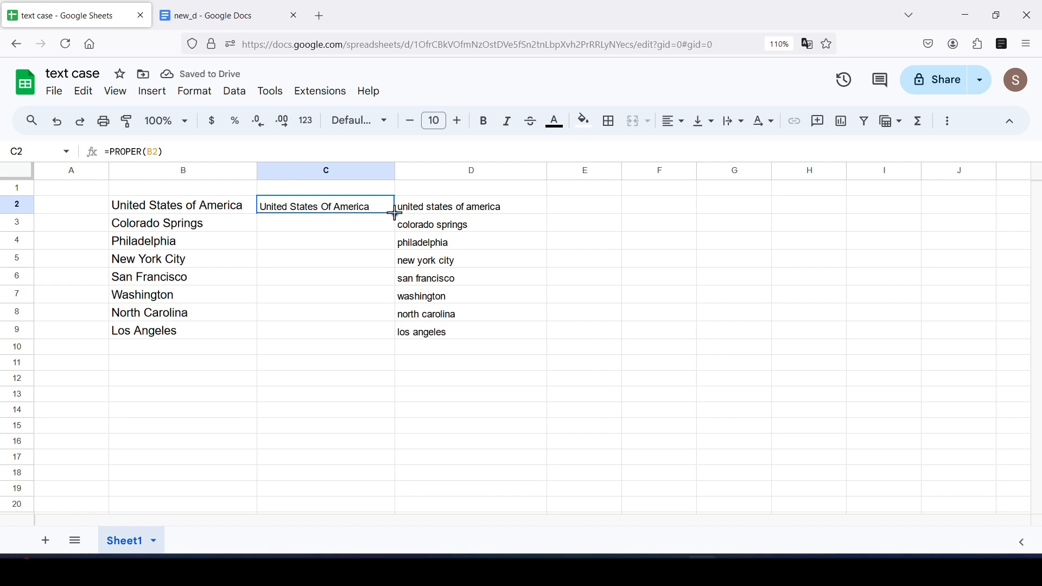
{"action": "left_click_drag", "start_coordinate": [395, 213], "coordinate": [392, 328]}
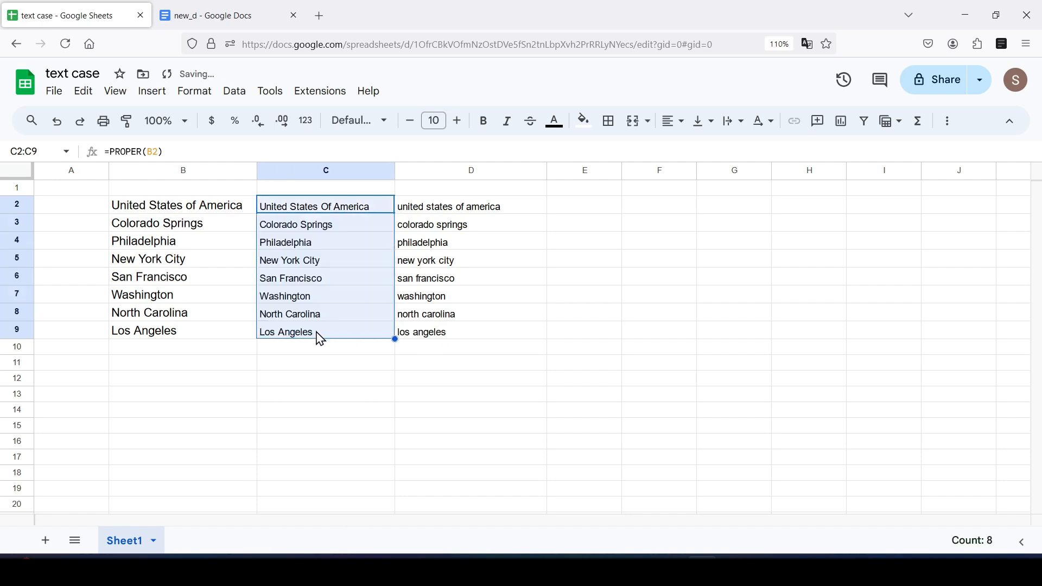
{"action": "left_click", "coordinate": [330, 353]}
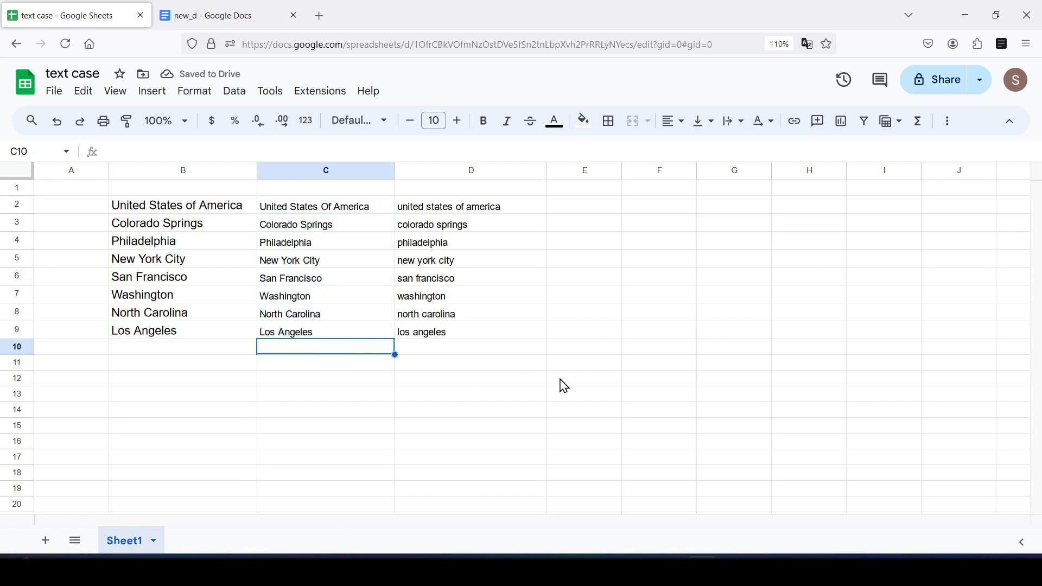
{"action": "left_click", "coordinate": [240, 383]}
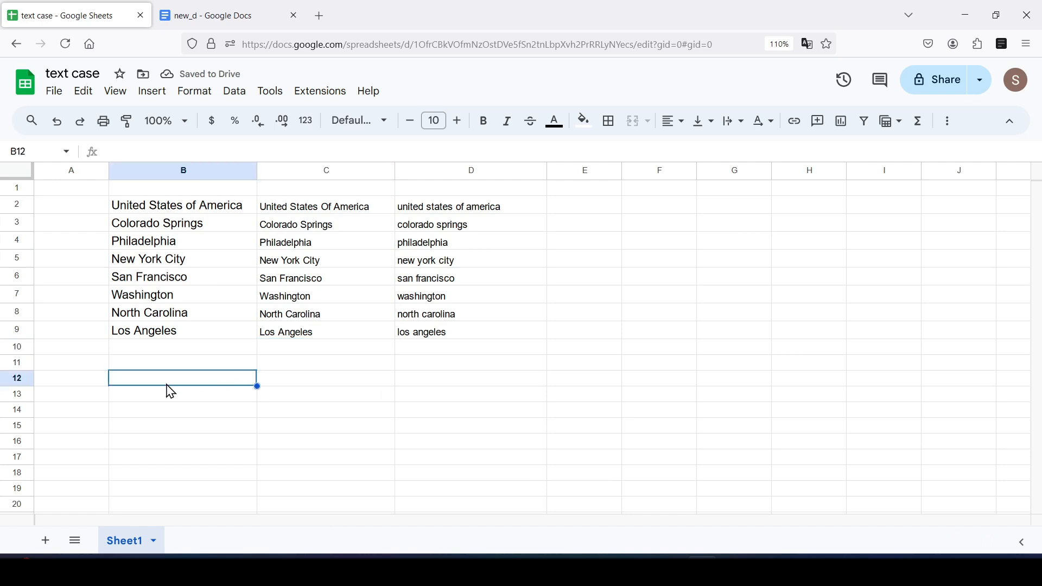